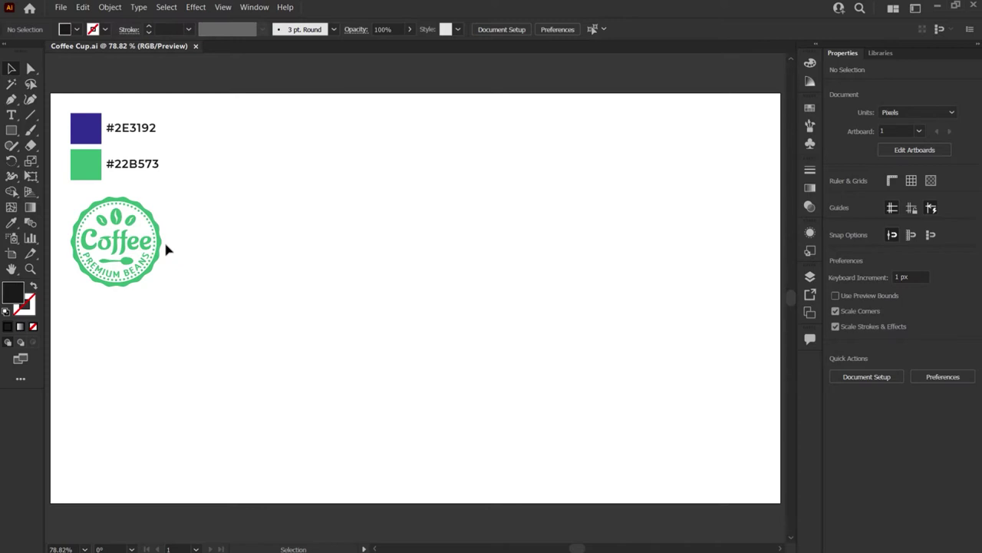
# Draw the cup body rectangle and size it to 140 × 425 px
pyautogui.click(12, 130)
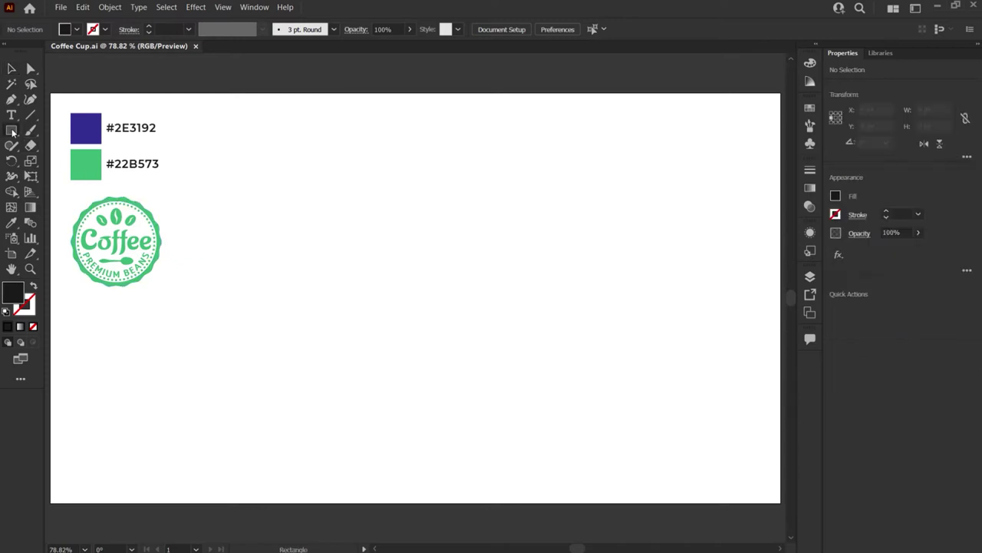
pyautogui.moveTo(385, 185); pyautogui.dragTo(481, 405)
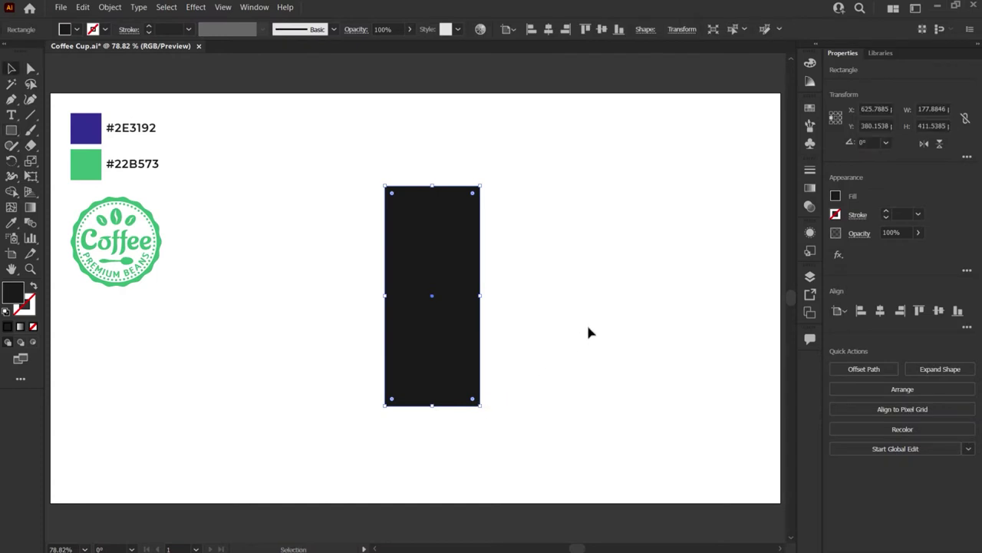
pyautogui.click(933, 109)
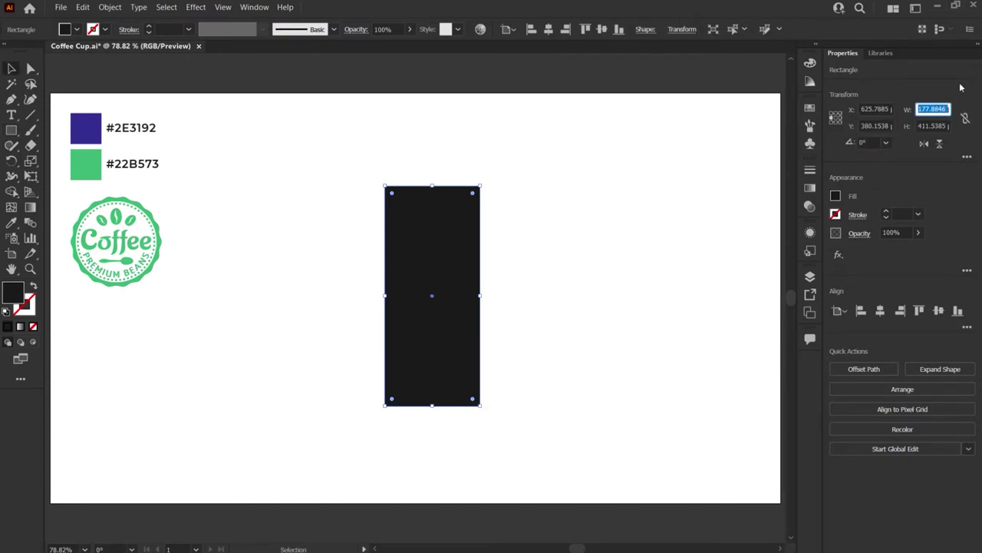
pyautogui.write('140px')
pyautogui.press('Tab')
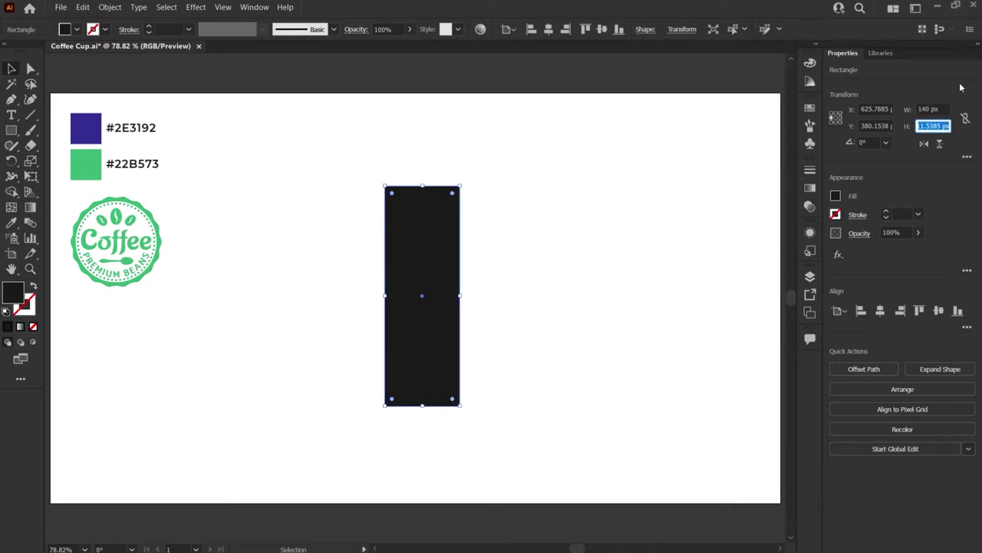
pyautogui.write('425')
pyautogui.press('Return')
# Deselect and set the keyboard increment to 30 px
pyautogui.click(499, 456)
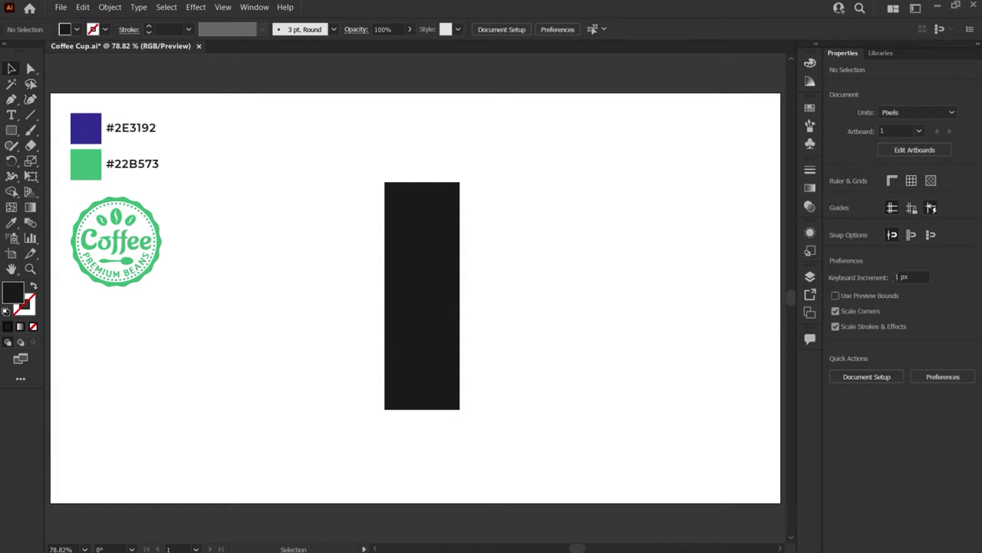
pyautogui.doubleClick(900, 277)
pyautogui.write('30')
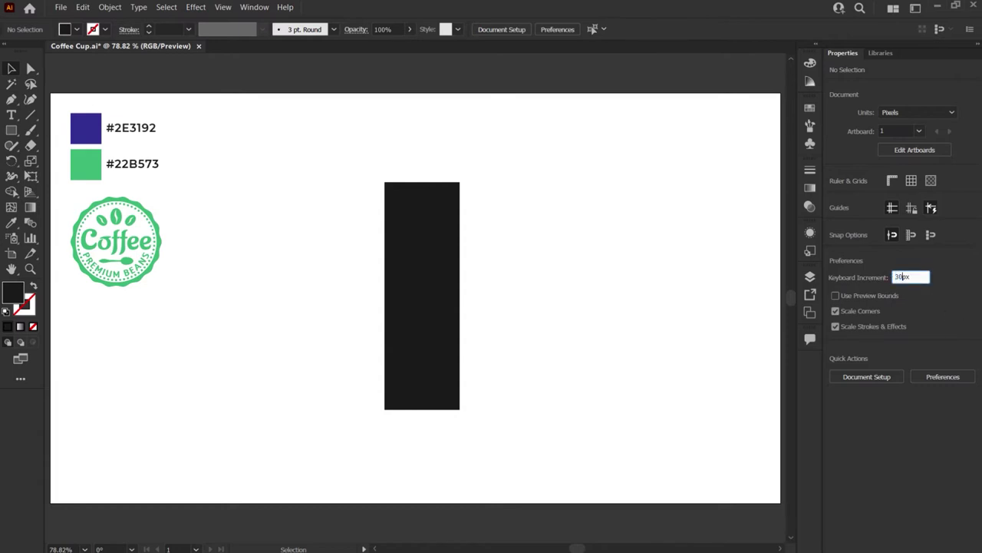
pyautogui.press('Return')
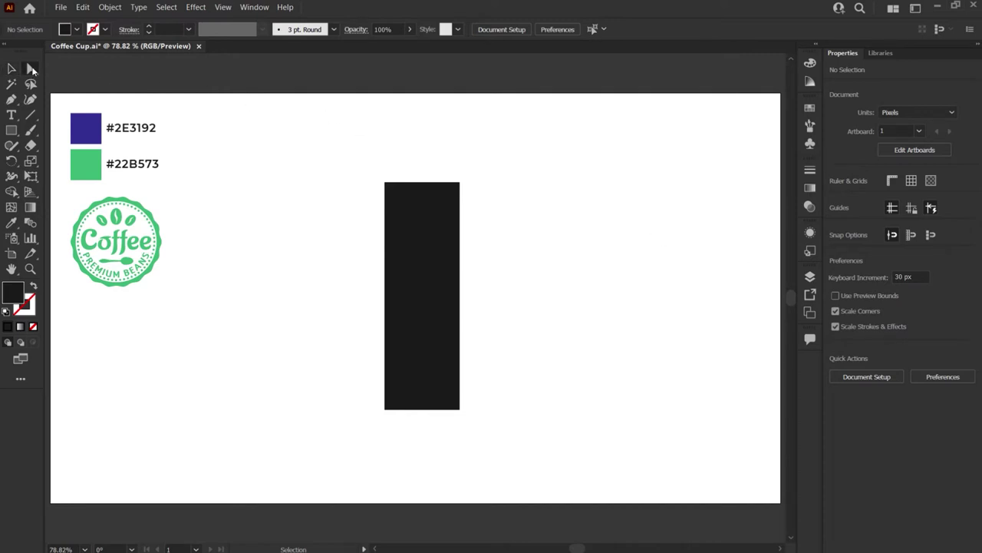
# Nudge the cup body's bottom-right anchor 30 px inward to taper it
pyautogui.click(31, 70)
pyautogui.moveTo(474, 399); pyautogui.dragTo(450, 423)
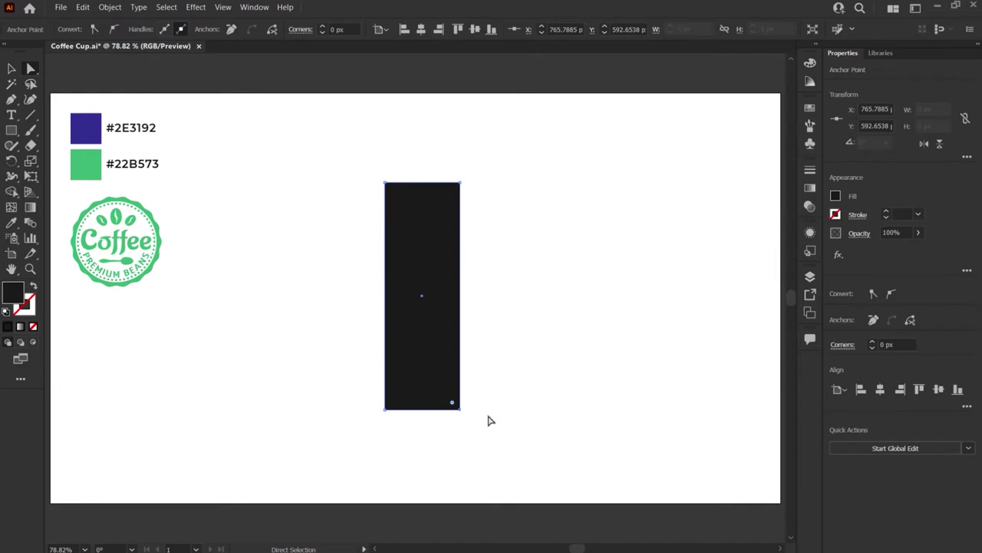
pyautogui.hotkey('shift', 'Left')
pyautogui.hotkey('shift', 'Left')
pyautogui.hotkey('shift', 'Left')
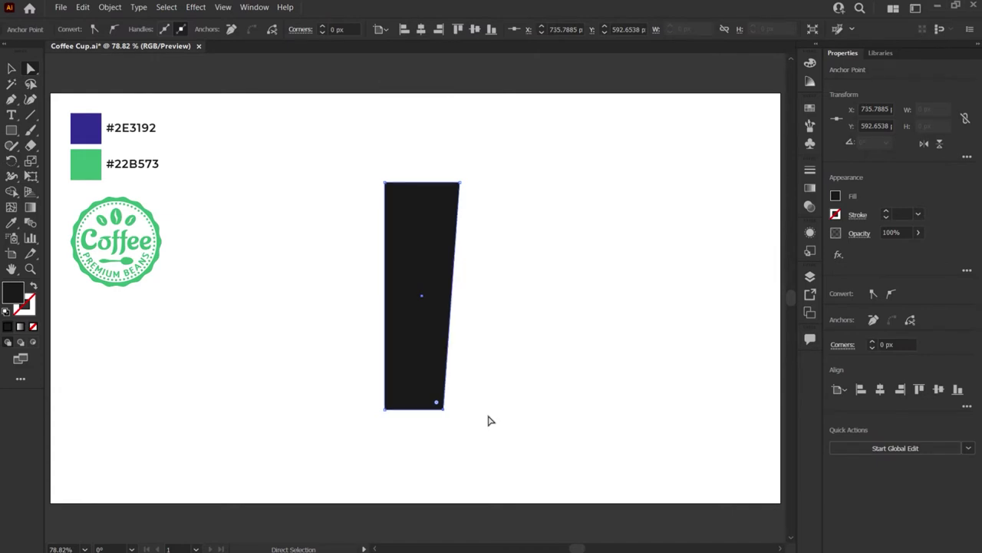
pyautogui.press('v')
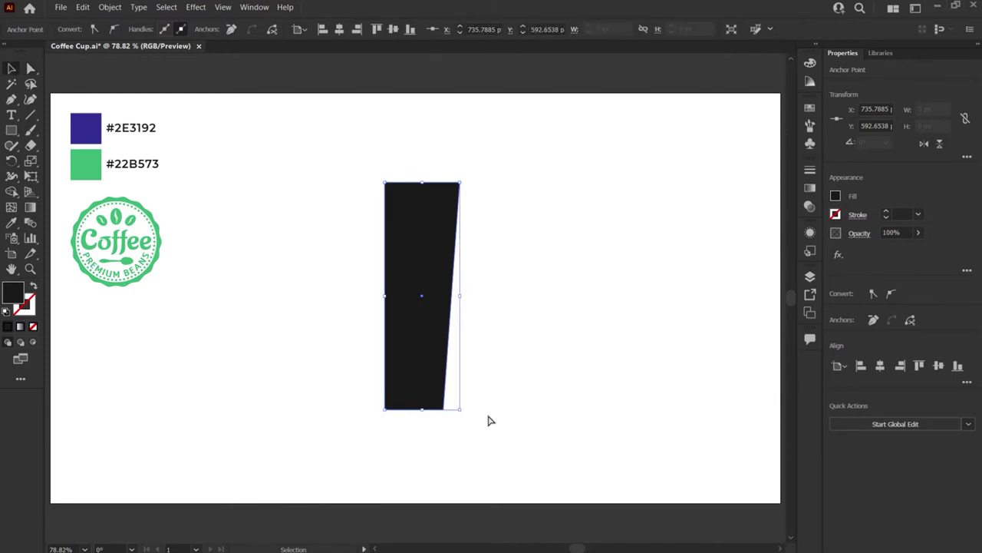
# Fill the tapered cup body with #22B573 green using the Eyedropper
pyautogui.press('i')
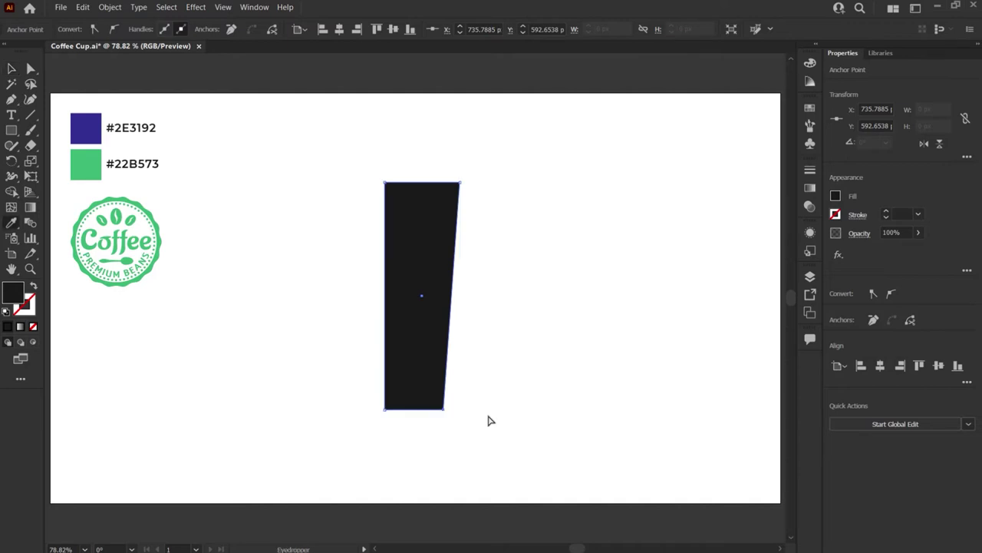
pyautogui.click(92, 167)
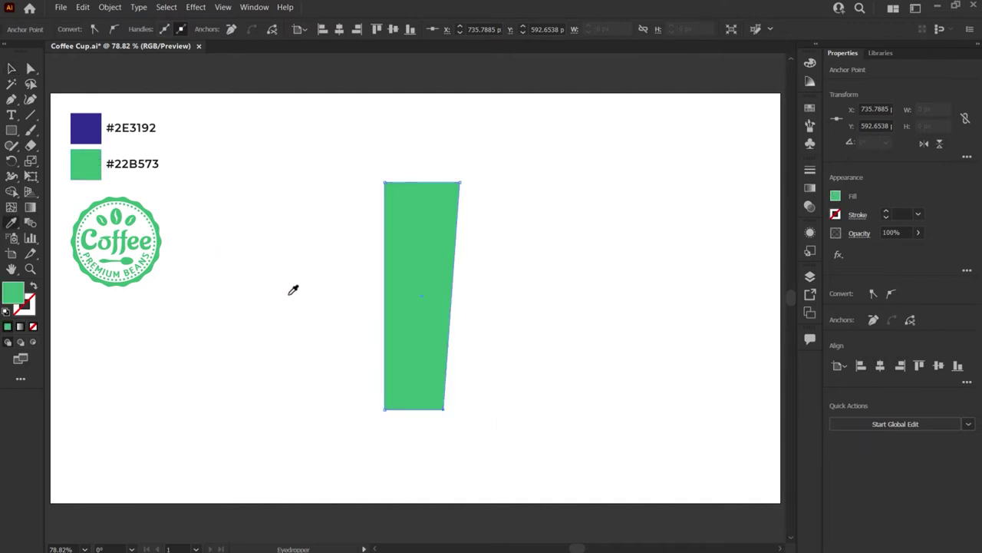
pyautogui.press('v')
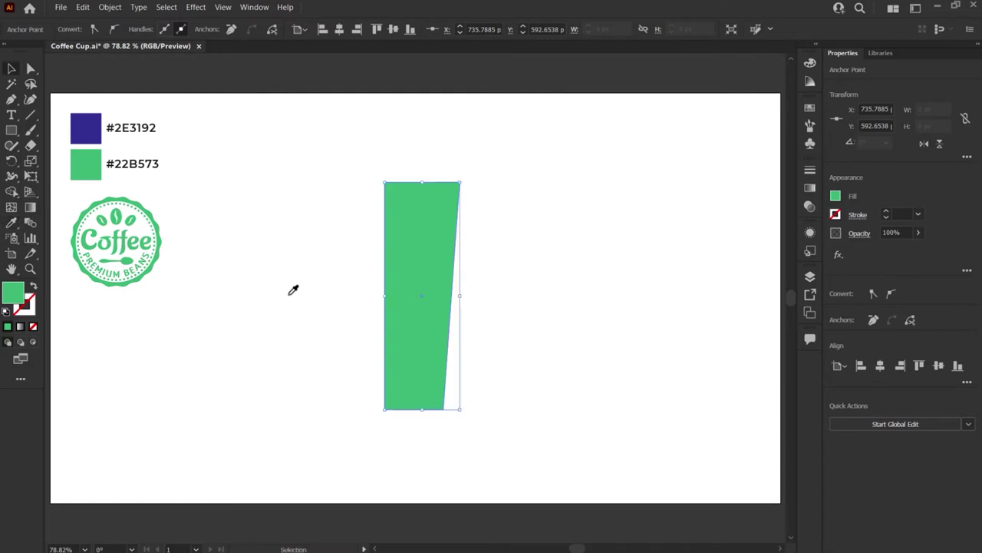
pyautogui.click(11, 130)
# Draw the lid rectangle across the cup top and size it to 145 × 40 px
pyautogui.moveTo(384, 154); pyautogui.dragTo(480, 182)
pyautogui.press('v')
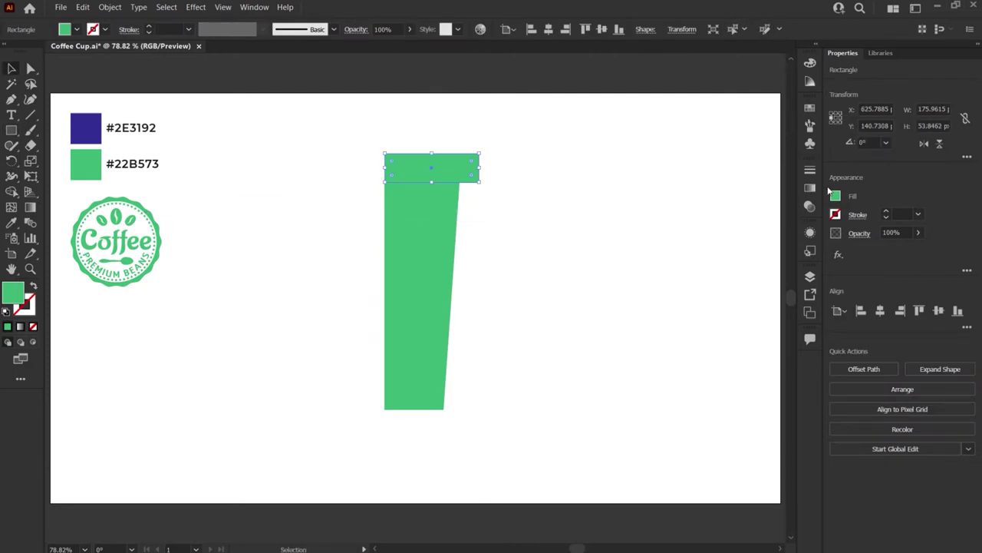
pyautogui.click(932, 109)
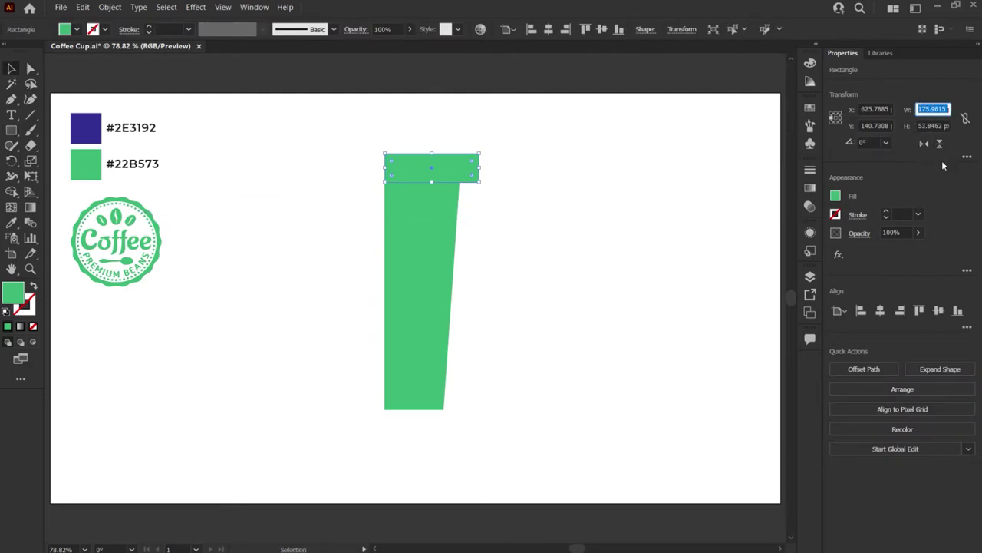
pyautogui.write('145')
pyautogui.press('Tab')
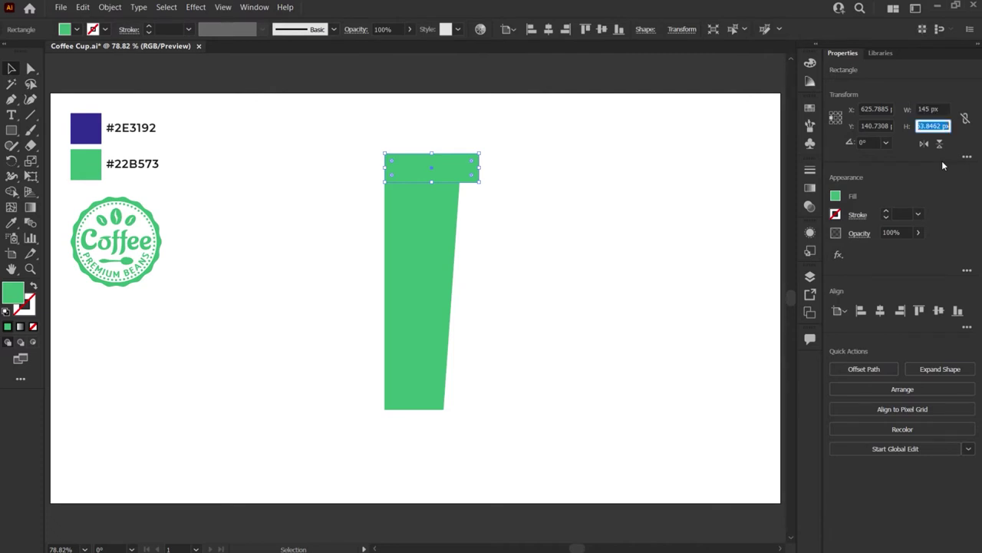
pyautogui.write('40')
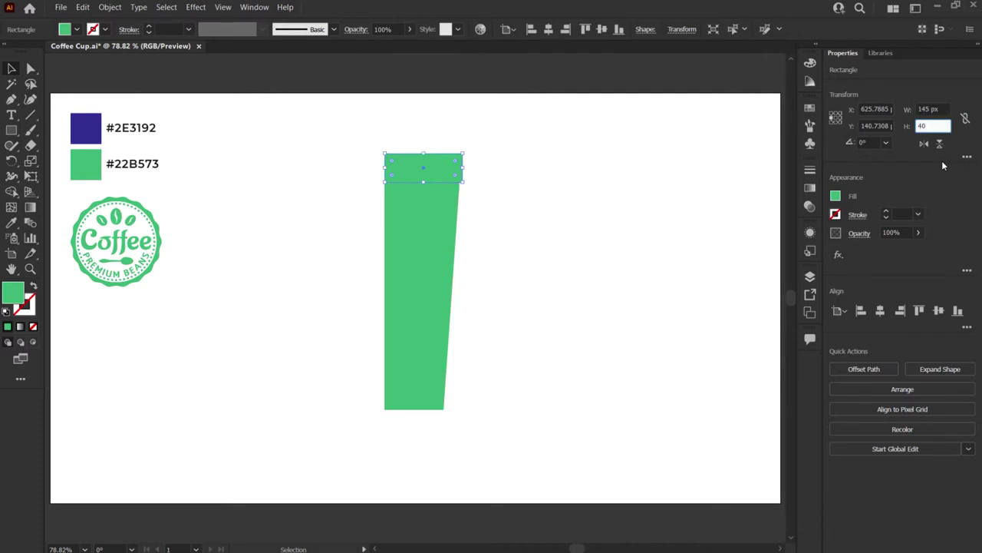
pyautogui.press('Return')
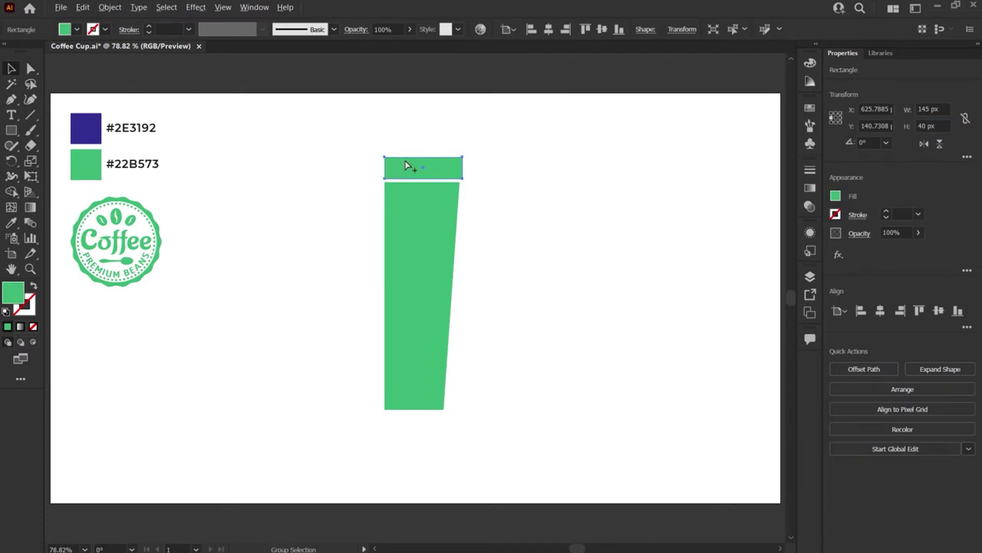
# Move the lid down so it sits flush on the cup body's top
pyautogui.scroll(3, 408, 162)
pyautogui.moveTo(371, 178); pyautogui.dragTo(371, 183)
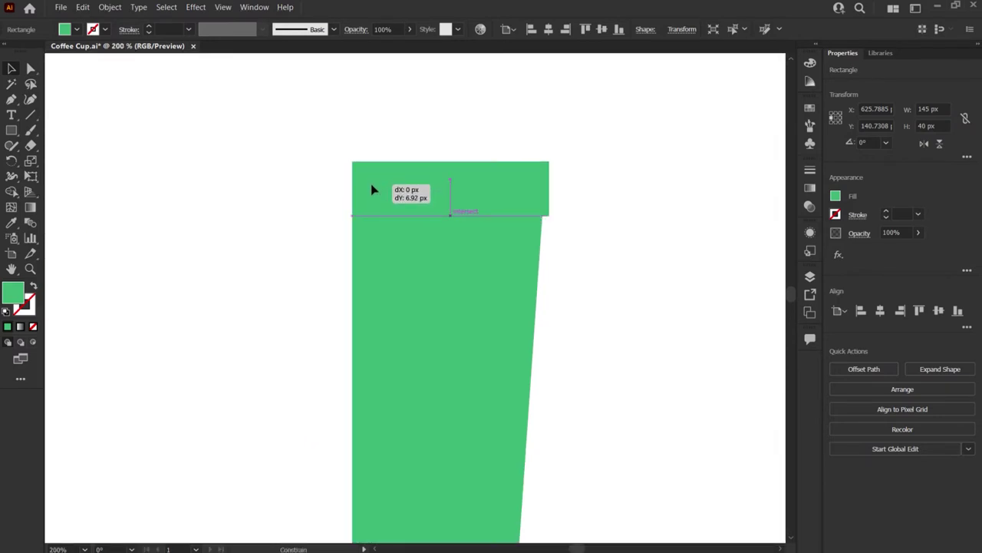
pyautogui.click(593, 240)
pyautogui.scroll(-3, 592, 241)
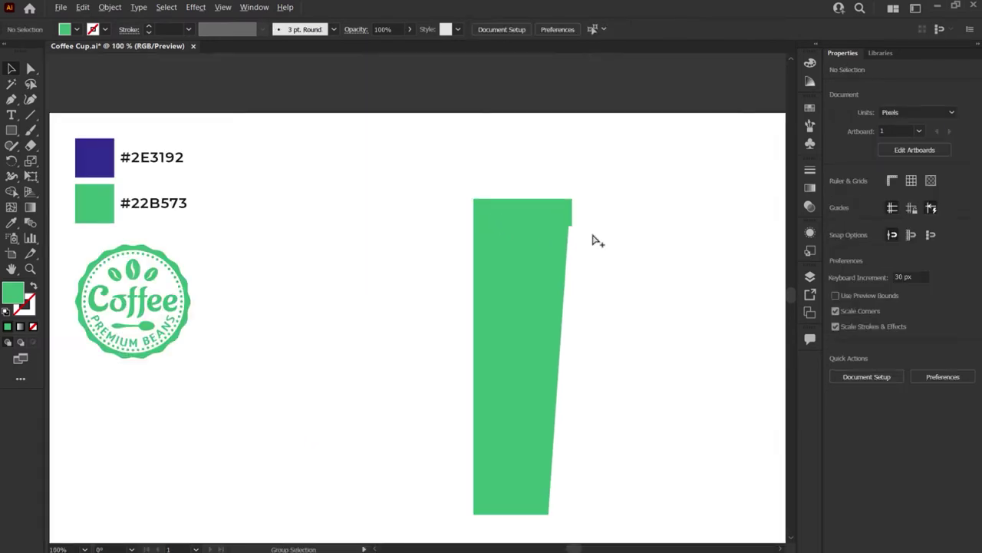
pyautogui.moveTo(599, 274); pyautogui.dragTo(495, 268)
pyautogui.click(453, 213)
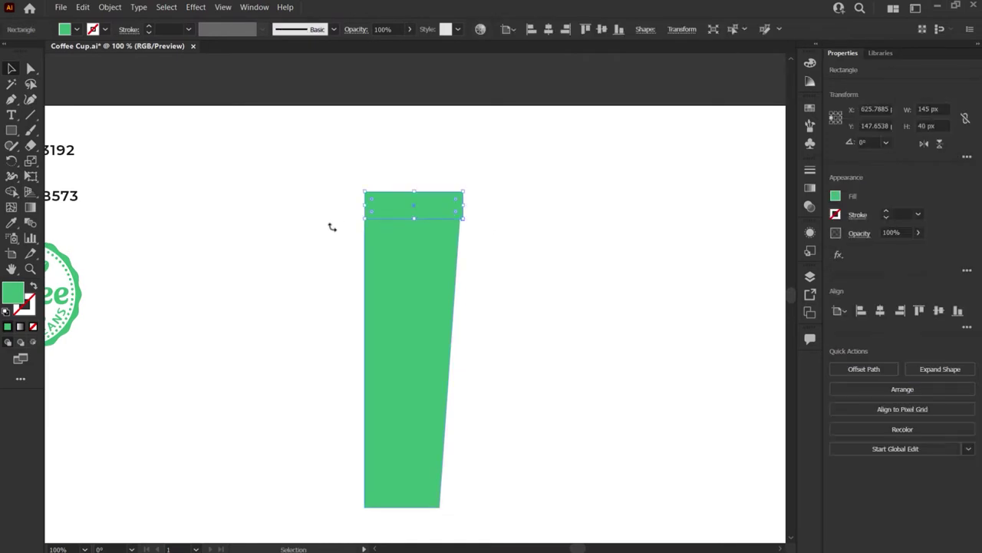
pyautogui.hscroll(-3, 384, 228)
# Colour the lid #2E3192 purple with the Eyedropper
pyautogui.press('i')
pyautogui.click(122, 144)
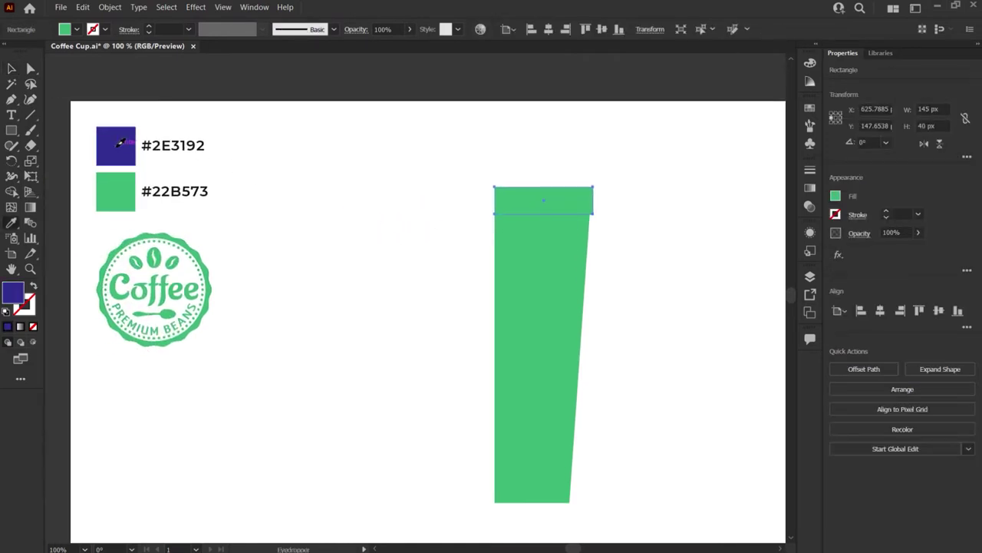
pyautogui.press('v')
# Duplicate the lid above itself and resize the copy to 125 × 35 px
pyautogui.moveTo(524, 209); pyautogui.dragTo(524, 168)
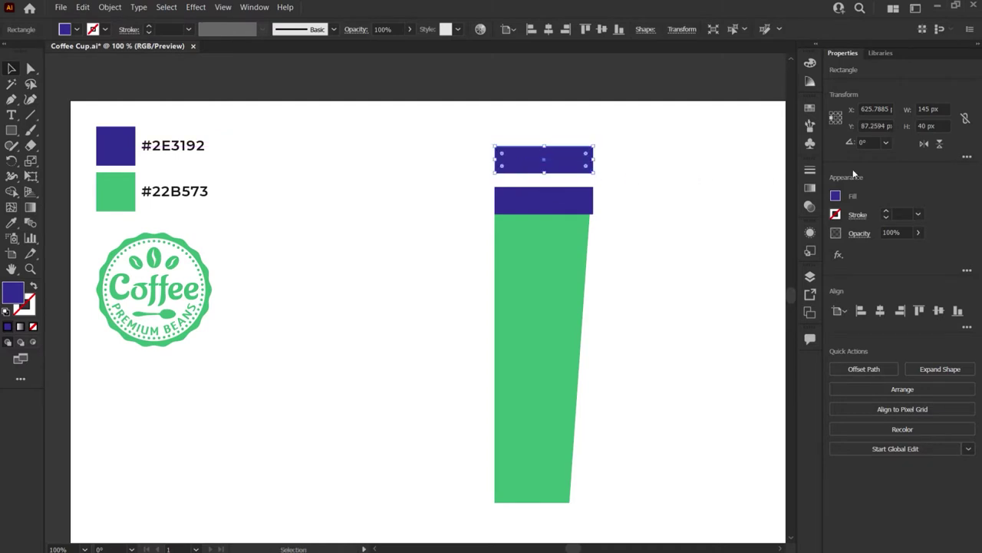
pyautogui.click(922, 110)
pyautogui.write('125')
pyautogui.press('Tab')
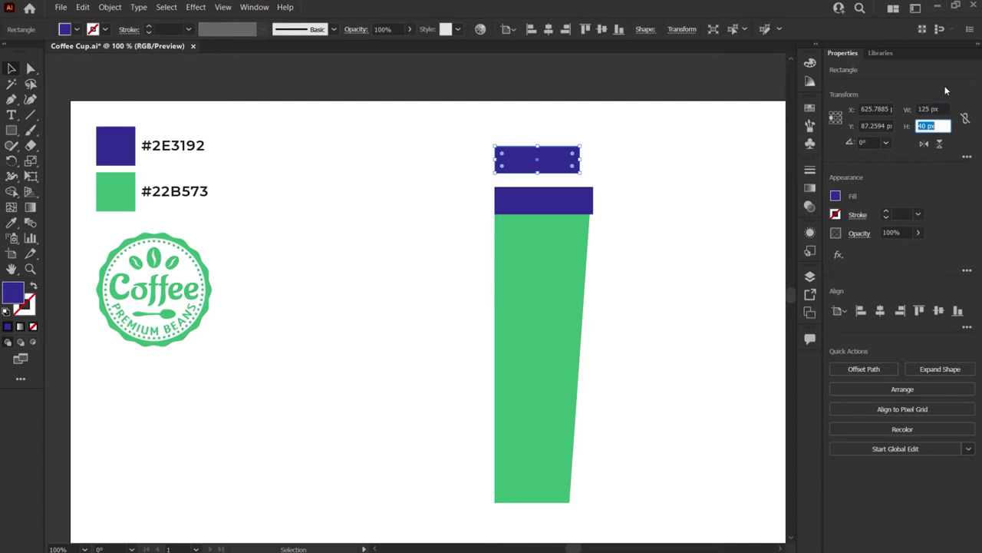
pyautogui.write('35')
pyautogui.press('Return')
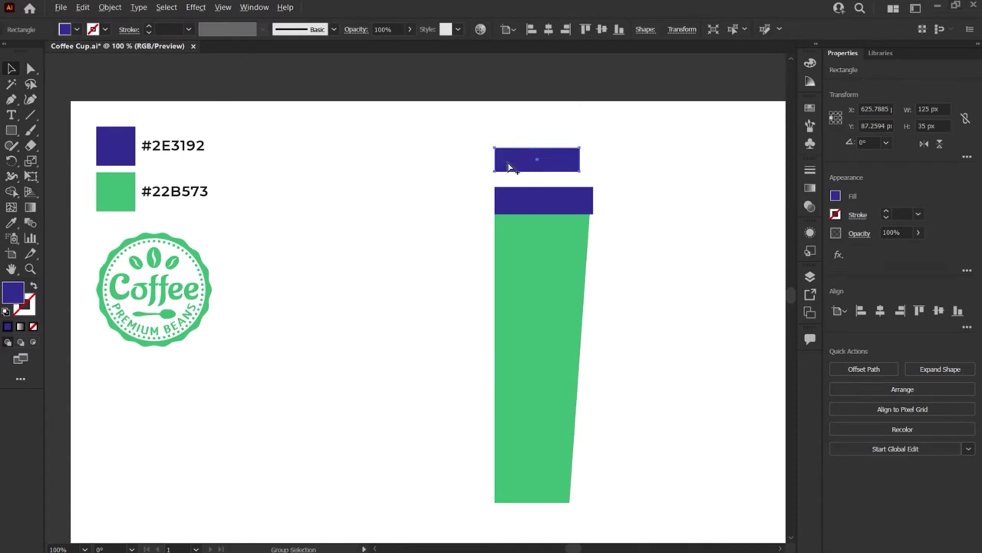
# Move the 125 × 35 px copy down to sit flush on the lid
pyautogui.scroll(3, 508, 162)
pyautogui.moveTo(506, 158); pyautogui.dragTo(510, 202)
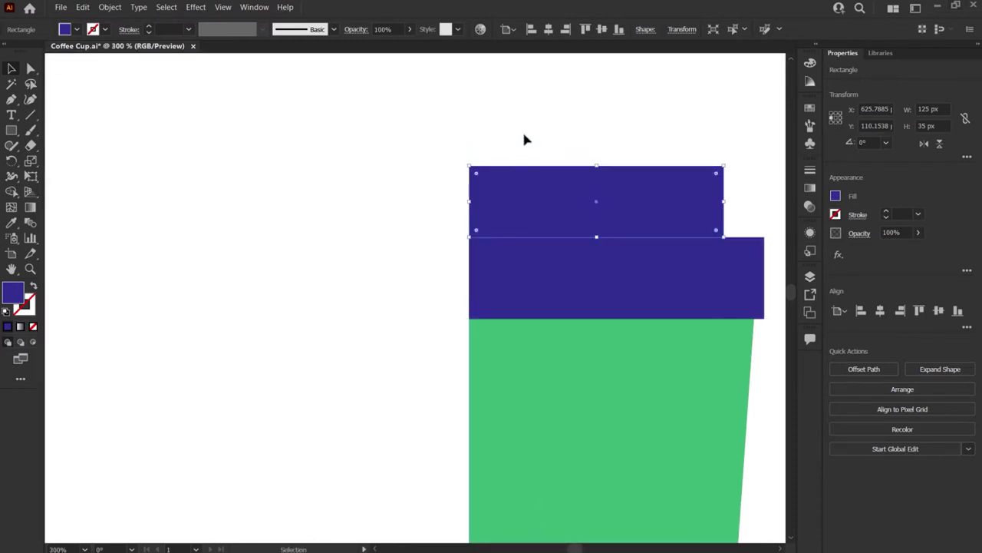
pyautogui.click(524, 135)
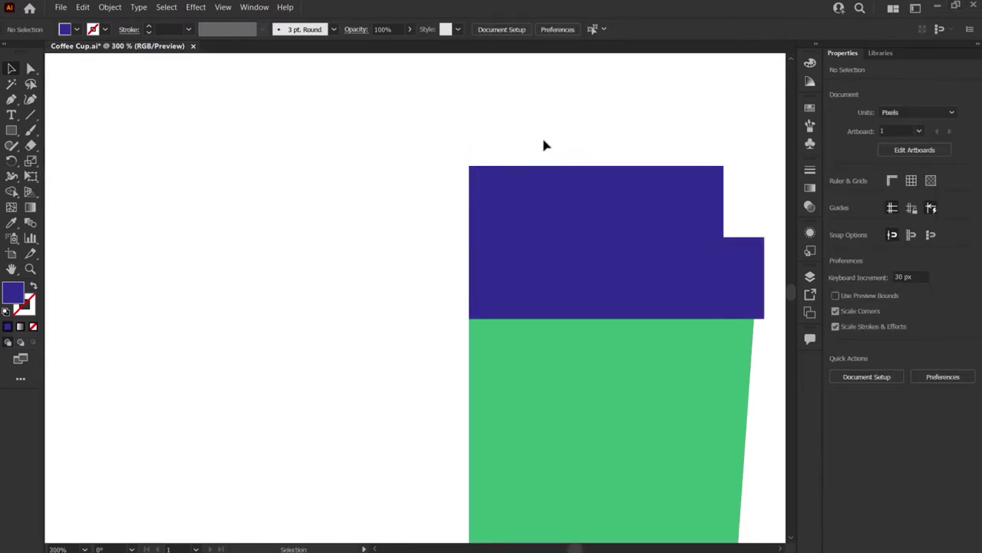
pyautogui.scroll(-3, 543, 143)
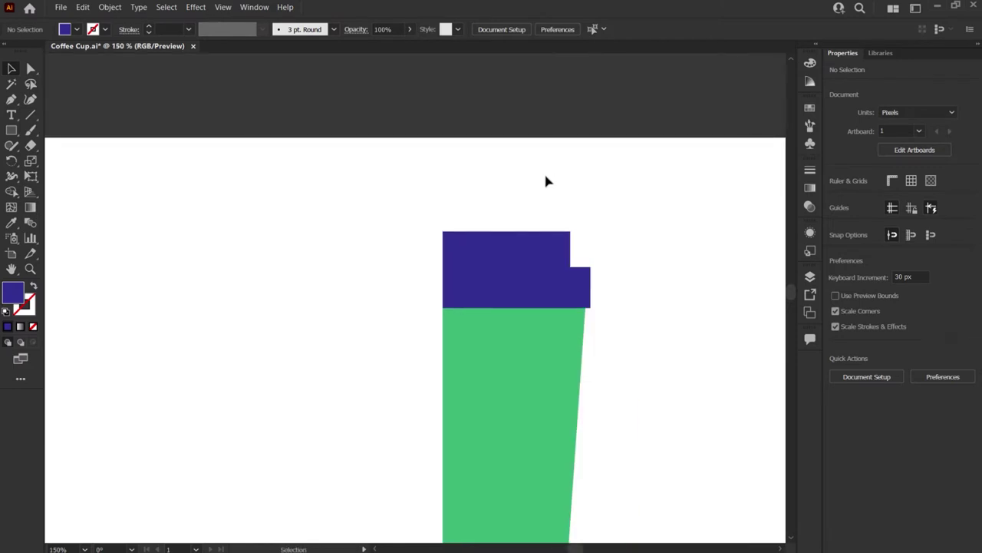
pyautogui.scroll(-3, 546, 175)
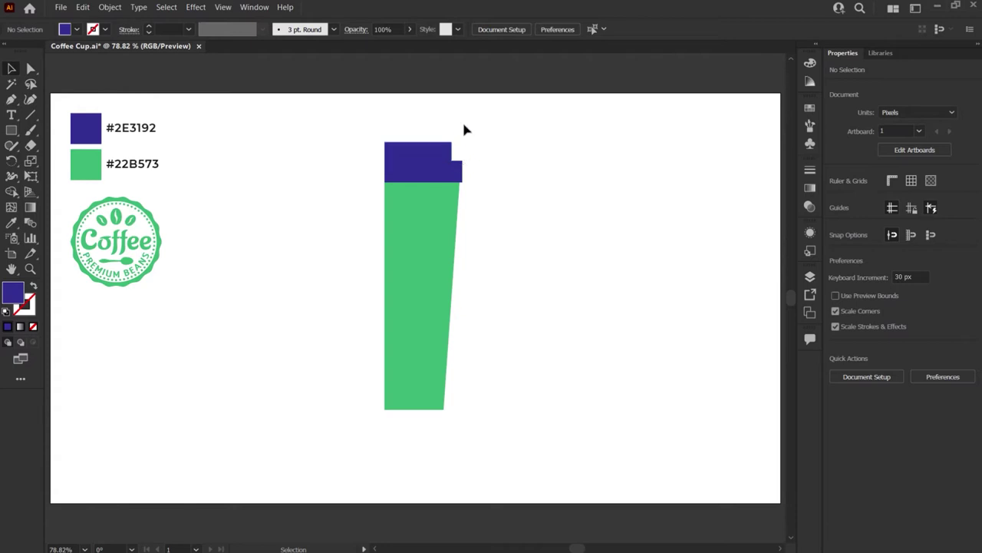
pyautogui.scroll(4, 438, 116)
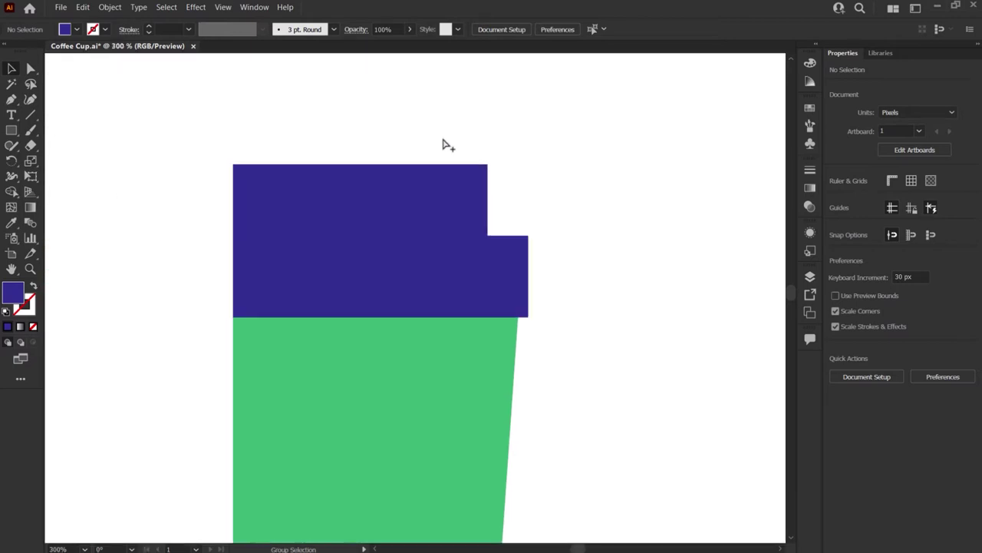
# Duplicate the upper lid piece up and left, and switch to Outline view
pyautogui.click(450, 192)
pyautogui.moveTo(450, 192); pyautogui.dragTo(413, 105)
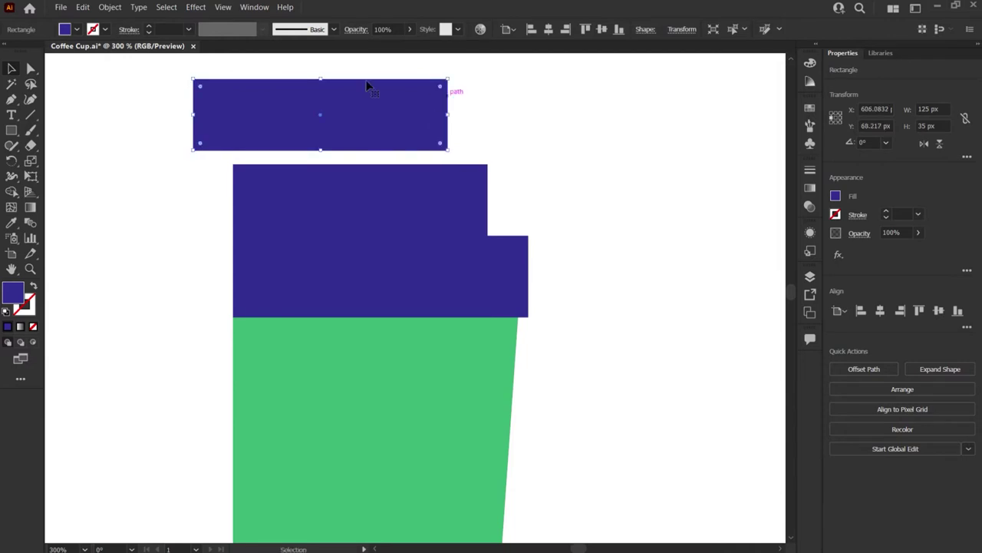
pyautogui.click(225, 9)
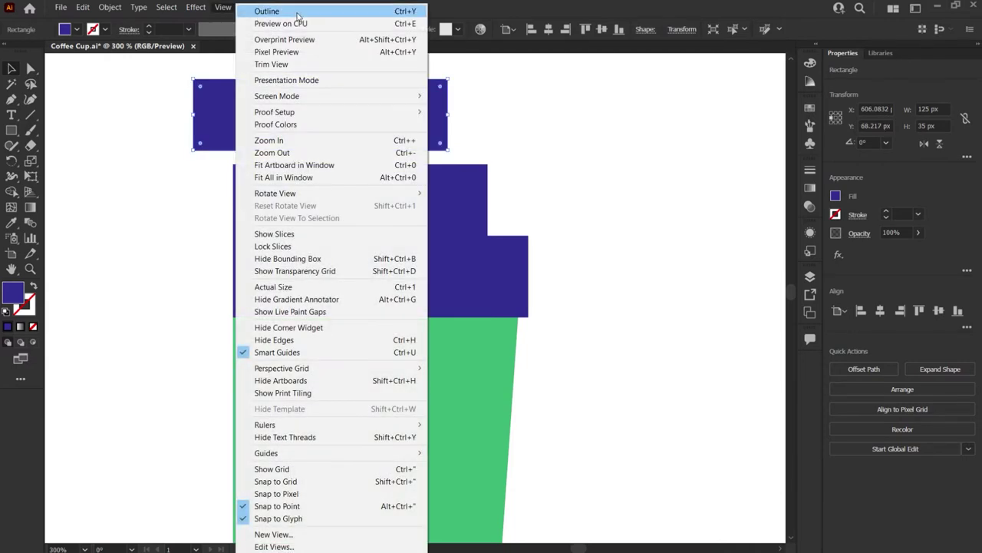
pyautogui.click(297, 16)
pyautogui.click(498, 118)
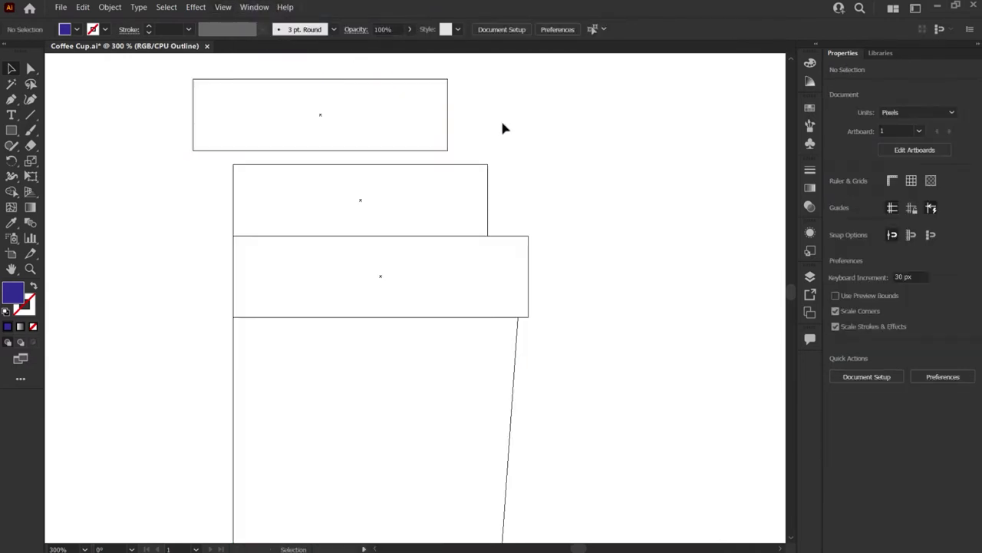
# Move the copy over the upper lid piece and subtract it with Minus Front, leaving a tab
pyautogui.click(448, 126)
pyautogui.moveTo(450, 136); pyautogui.dragTo(460, 182)
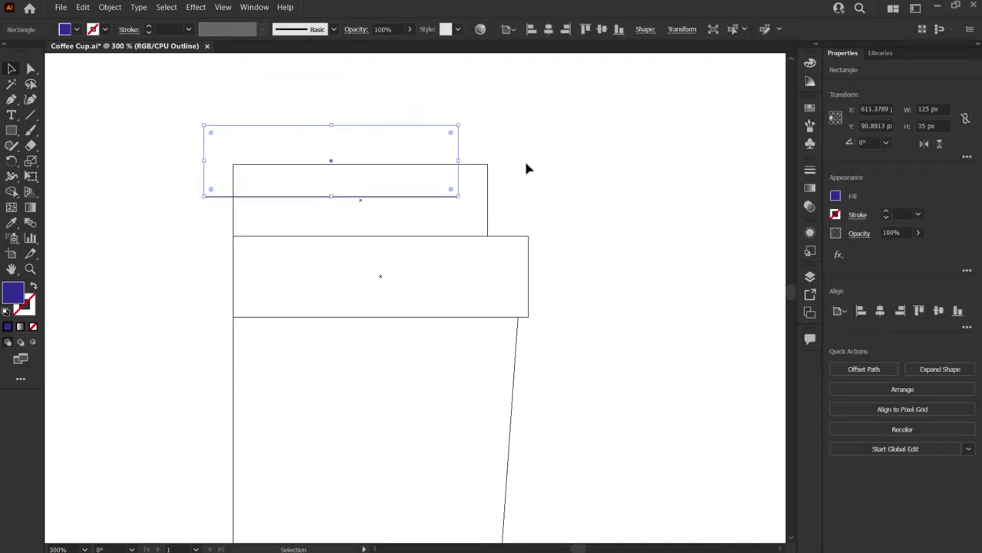
pyautogui.moveTo(526, 161); pyautogui.dragTo(442, 196)
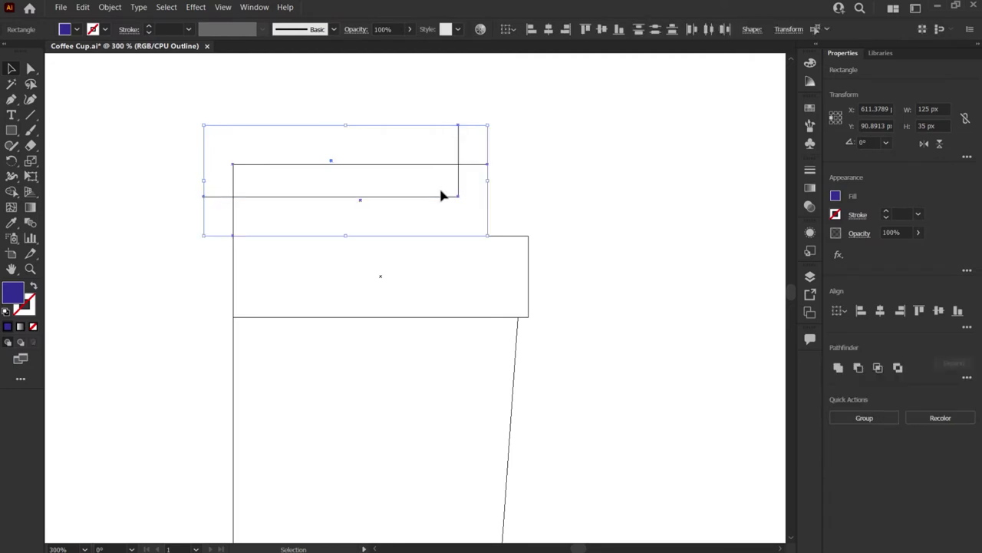
pyautogui.click(859, 369)
pyautogui.click(534, 184)
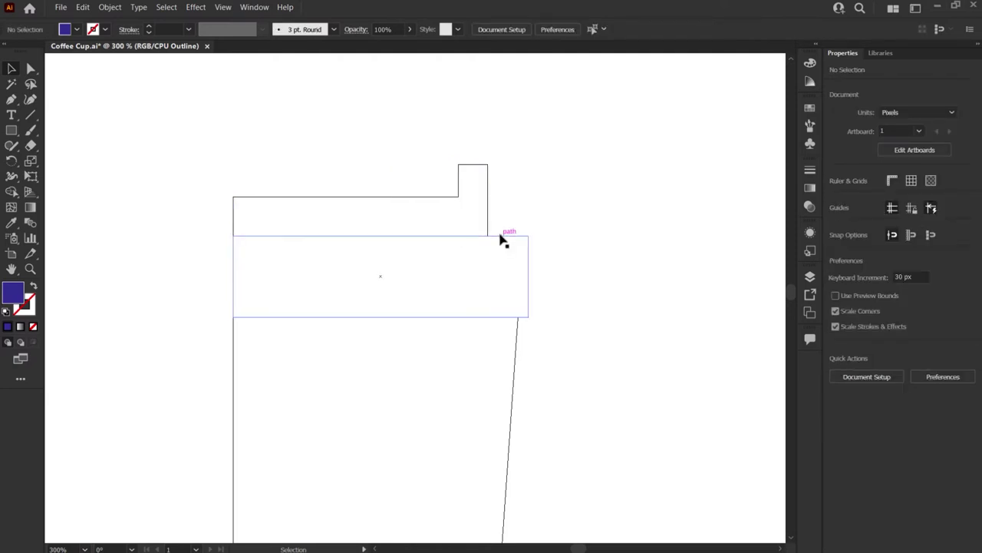
pyautogui.click(11, 131)
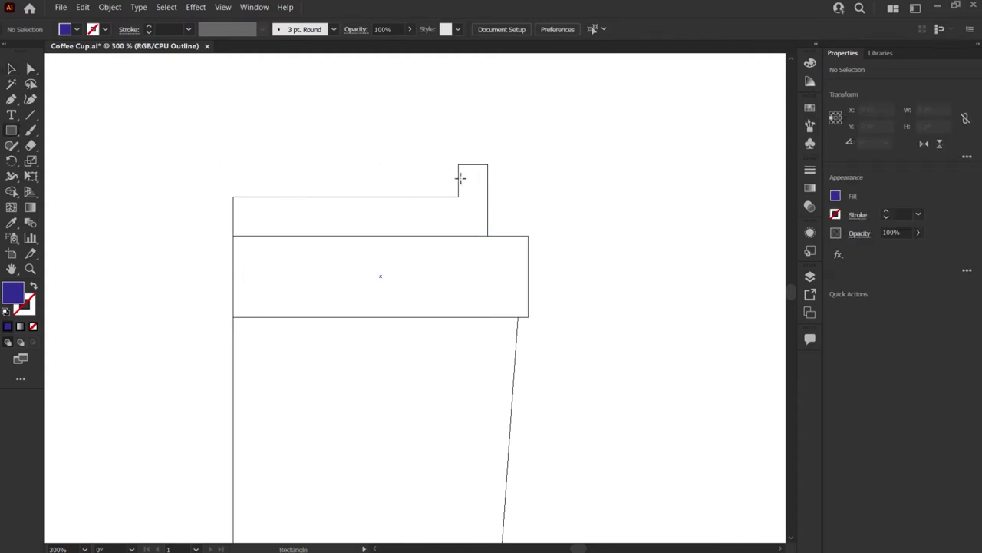
pyautogui.scroll(2, 535, 195)
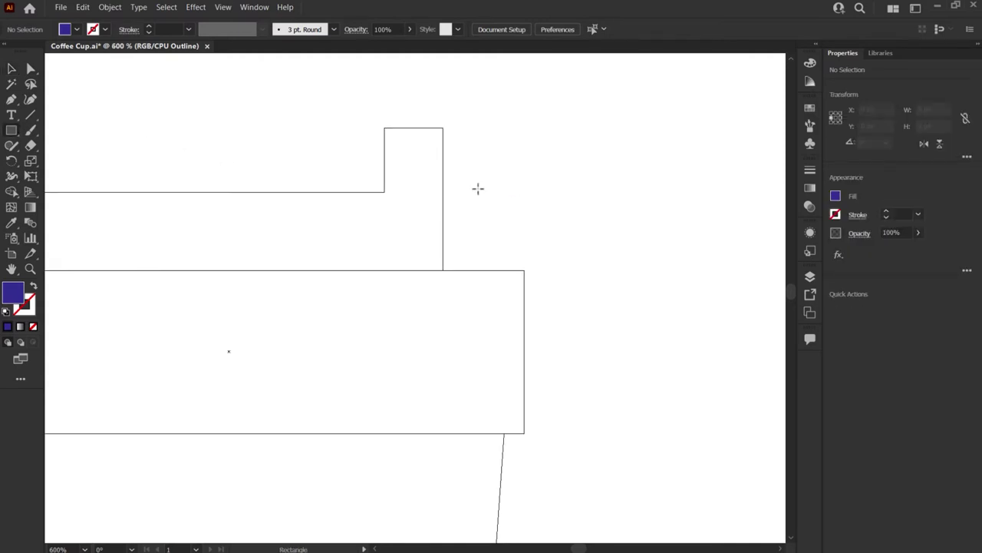
# Cut a small notch from the lower lid band's top-right with Minus Front
pyautogui.moveTo(466, 188)
pyautogui.mouseDown()
pyautogui.moveTo(508, 248)
pyautogui.moveTo(476, 254)
pyautogui.moveTo(463, 270)
pyautogui.mouseUp()
pyautogui.press('v')
pyautogui.click(577, 265)
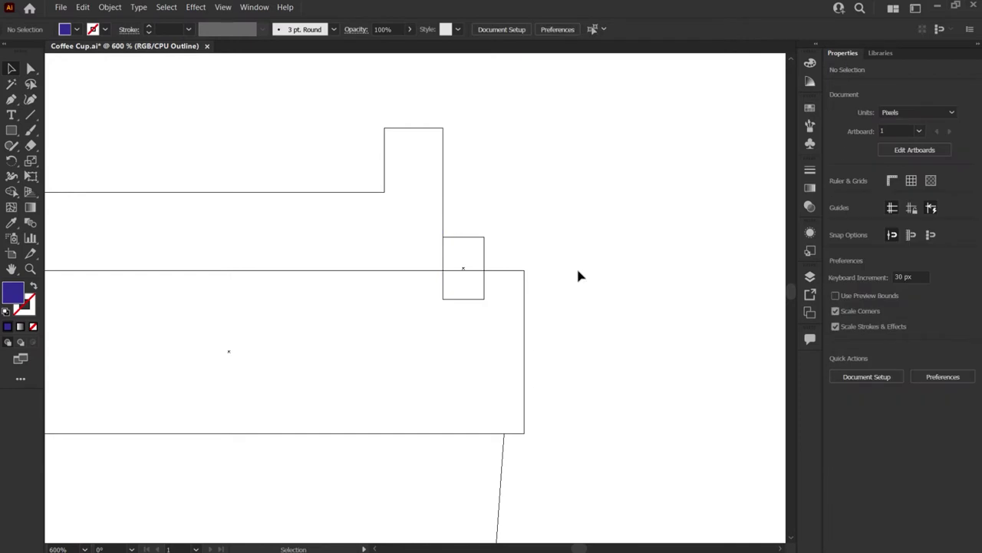
pyautogui.click(479, 283)
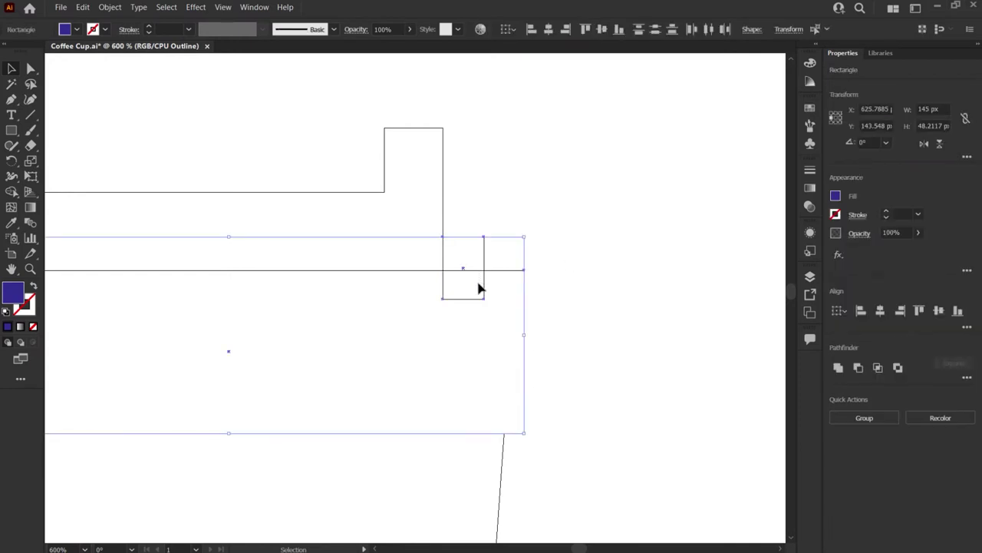
pyautogui.click(859, 368)
pyautogui.click(643, 269)
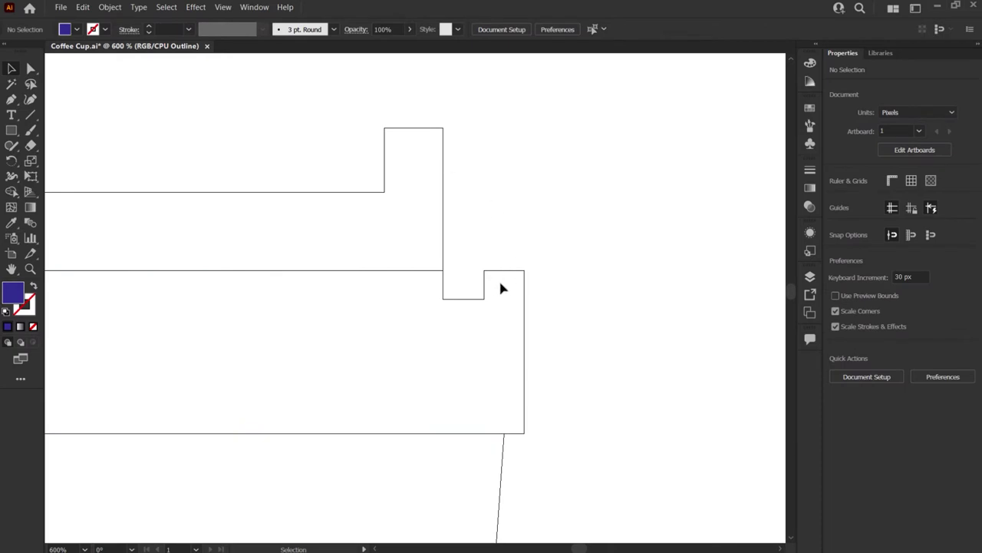
pyautogui.moveTo(556, 288); pyautogui.dragTo(517, 219)
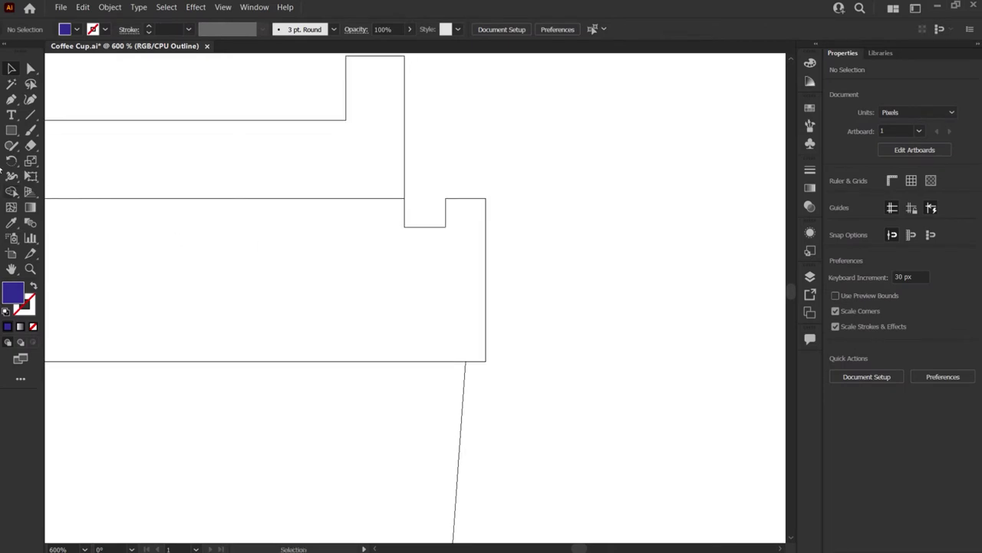
# Turn a thin rectangle into a triangle and Unite it onto the band's lower right
pyautogui.click(12, 130)
pyautogui.moveTo(486, 288); pyautogui.dragTo(527, 360)
pyautogui.press('v')
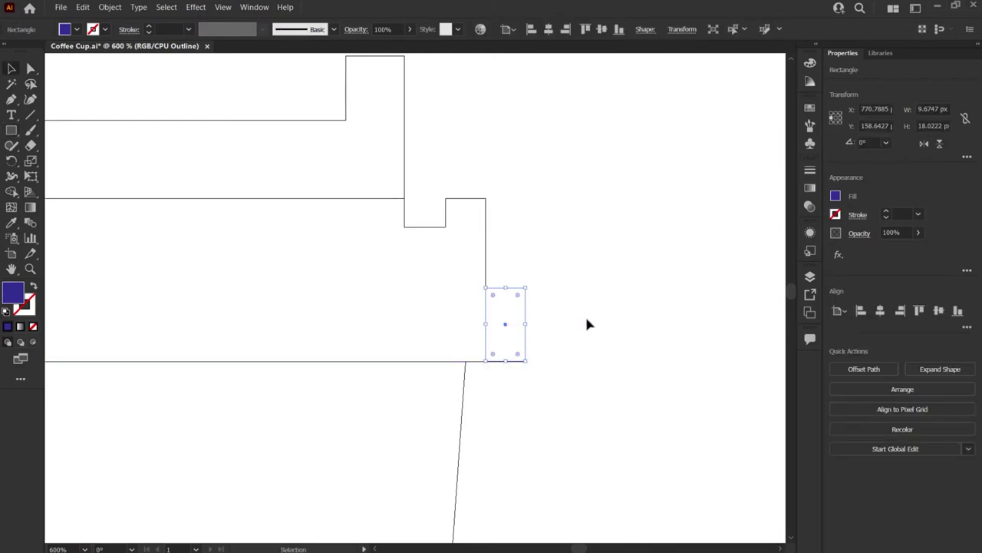
pyautogui.click(31, 68)
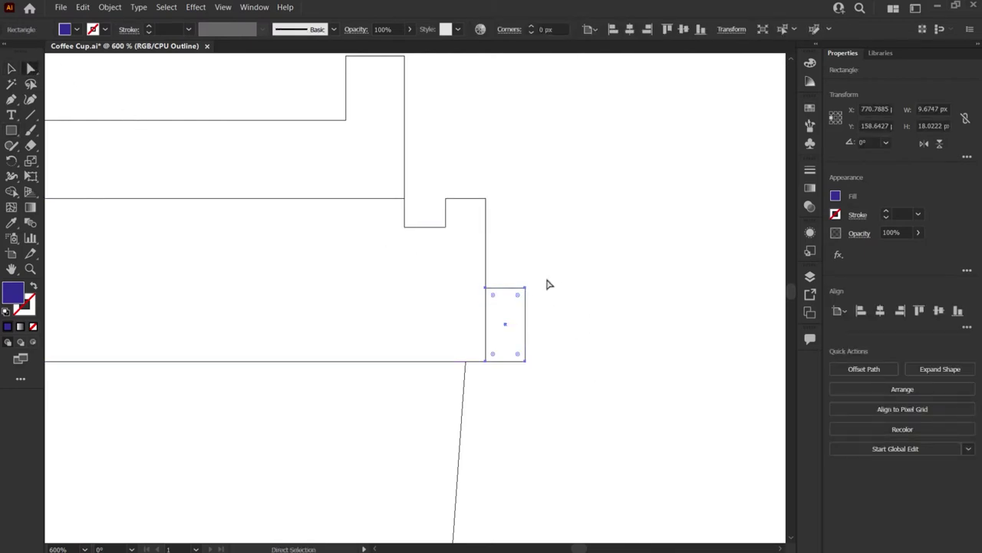
pyautogui.click(526, 289)
pyautogui.moveTo(526, 291); pyautogui.dragTo(485, 289)
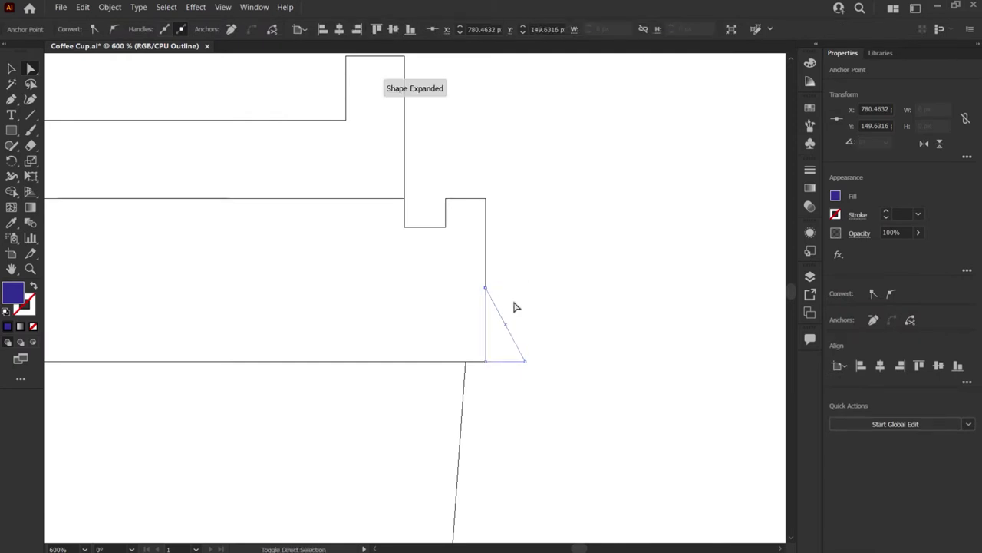
pyautogui.click(12, 68)
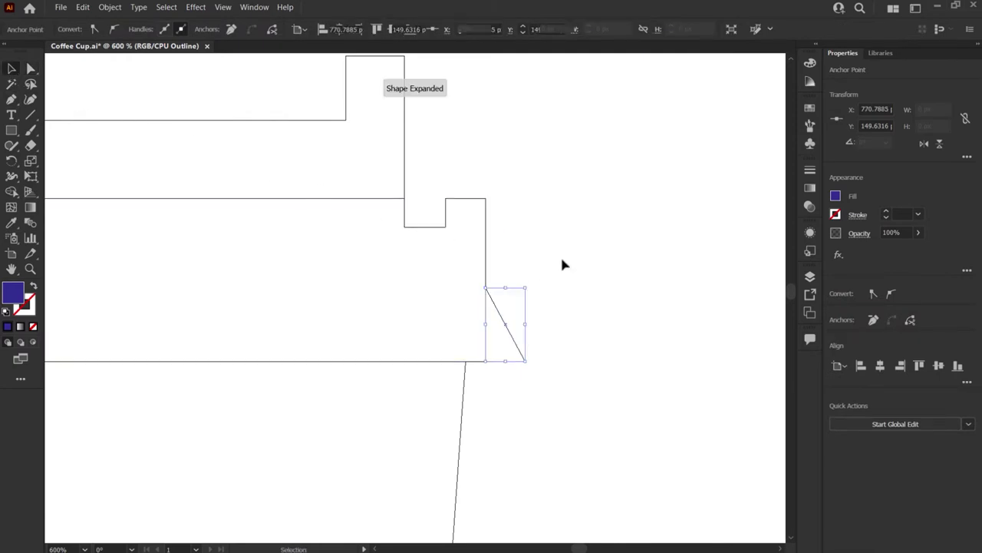
pyautogui.click(565, 295)
pyautogui.moveTo(559, 304); pyautogui.dragTo(463, 327)
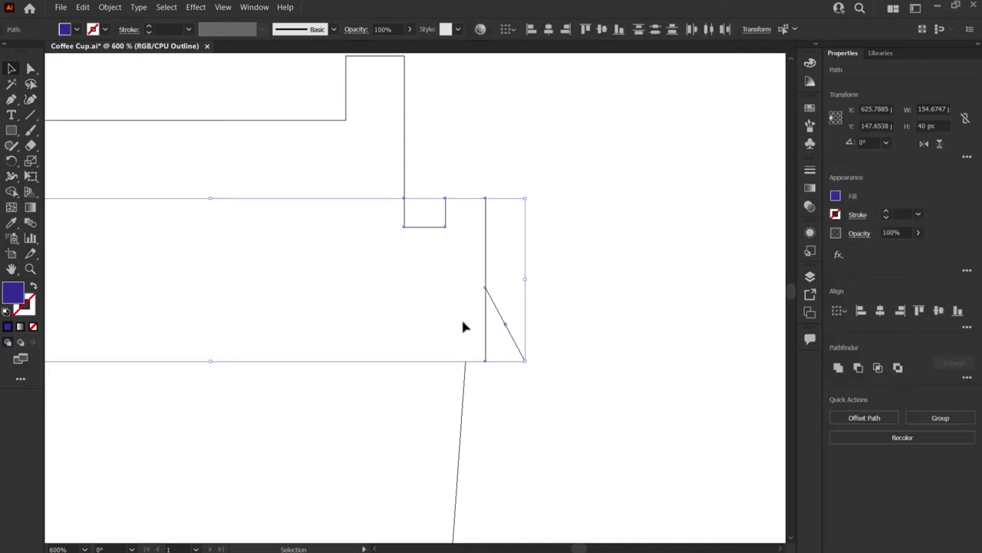
pyautogui.click(837, 367)
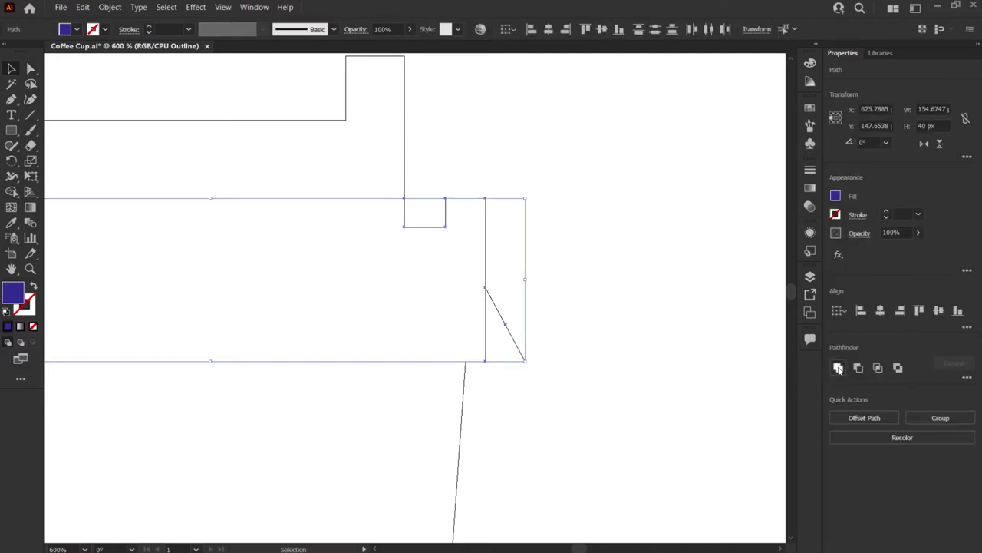
pyautogui.click(607, 334)
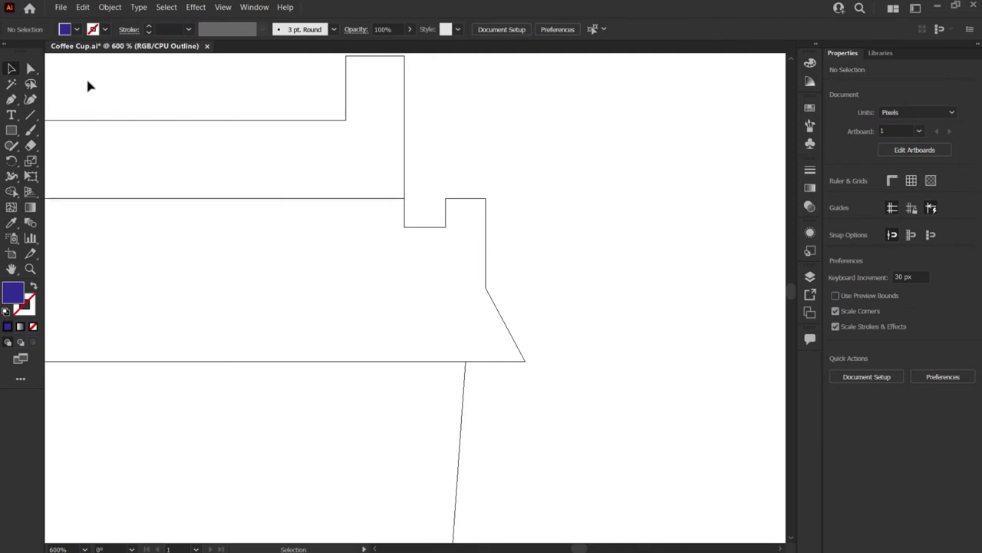
# Round the two upper corners of the lid's top tab
pyautogui.click(31, 68)
pyautogui.moveTo(276, 113); pyautogui.dragTo(270, 174)
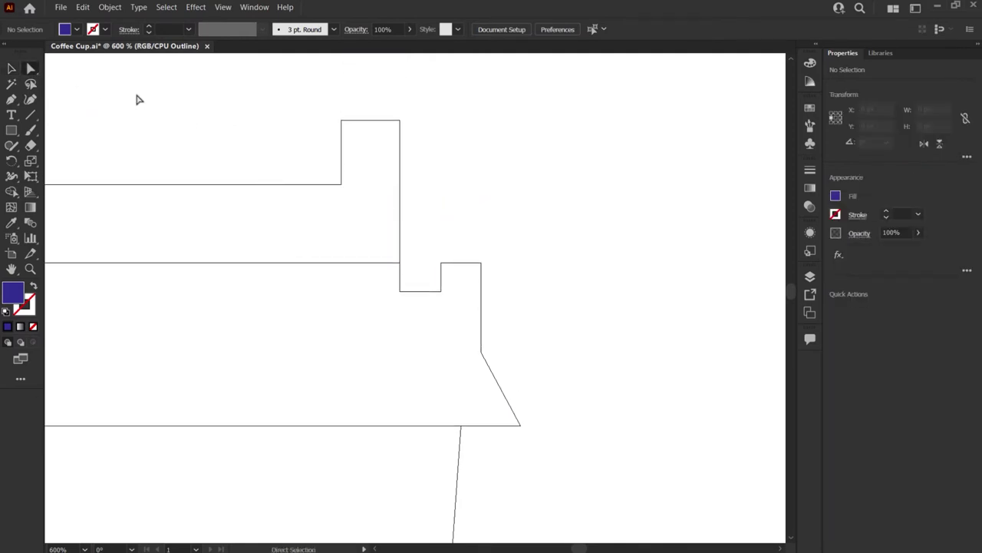
pyautogui.moveTo(318, 106); pyautogui.dragTo(400, 136)
pyautogui.moveTo(367, 163); pyautogui.dragTo(423, 194)
pyautogui.moveTo(351, 141); pyautogui.dragTo(351, 154)
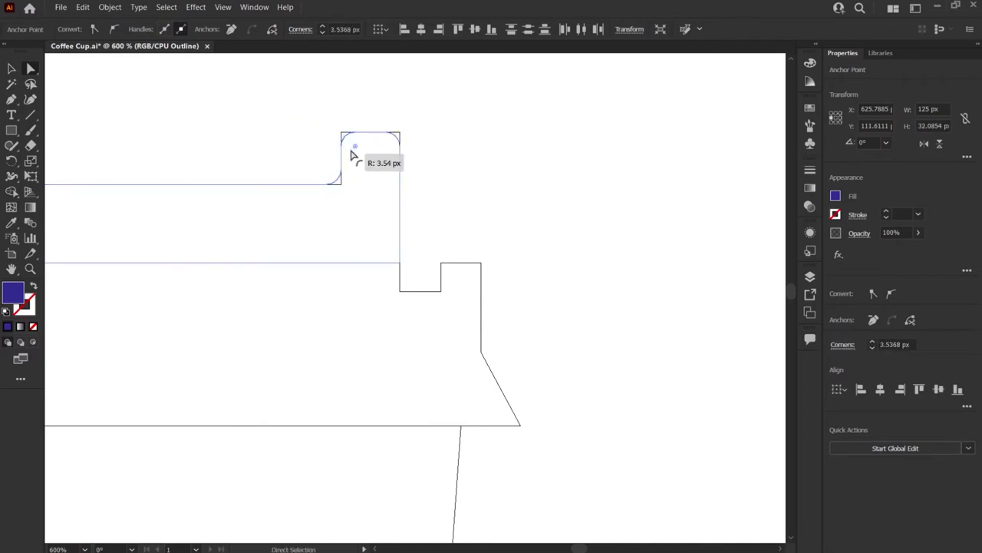
pyautogui.click(435, 171)
# Round the corners of the lid's notch and slanted flare
pyautogui.scroll(-2, 456, 166)
pyautogui.moveTo(495, 201); pyautogui.dragTo(436, 216)
pyautogui.click(507, 284)
pyautogui.moveTo(460, 284); pyautogui.dragTo(520, 263)
pyautogui.click(512, 288)
pyautogui.scroll(-3, 537, 284)
pyautogui.hscroll(-1, 537, 284)
pyautogui.click(537, 269)
pyautogui.click(585, 228)
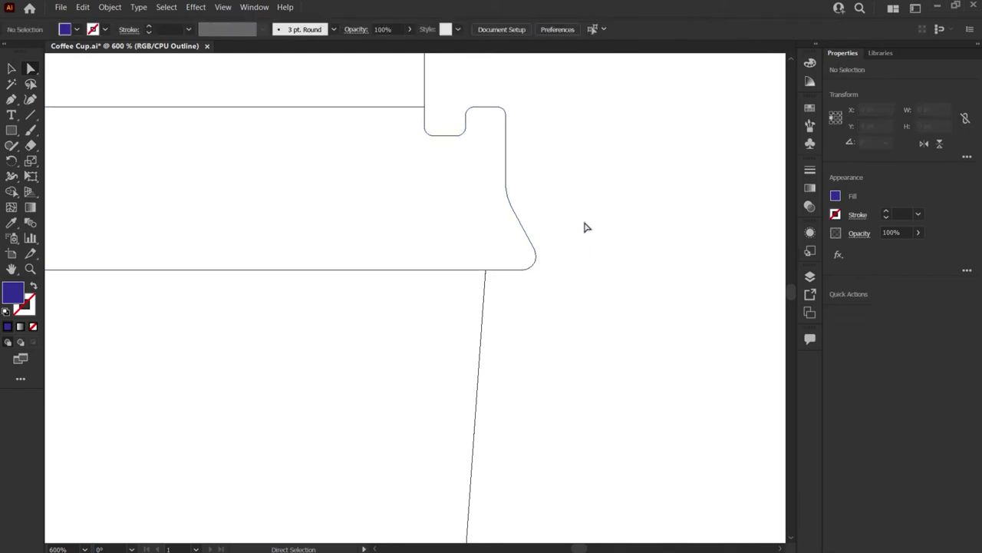
pyautogui.scroll(4, 585, 227)
pyautogui.hscroll(-1, 585, 227)
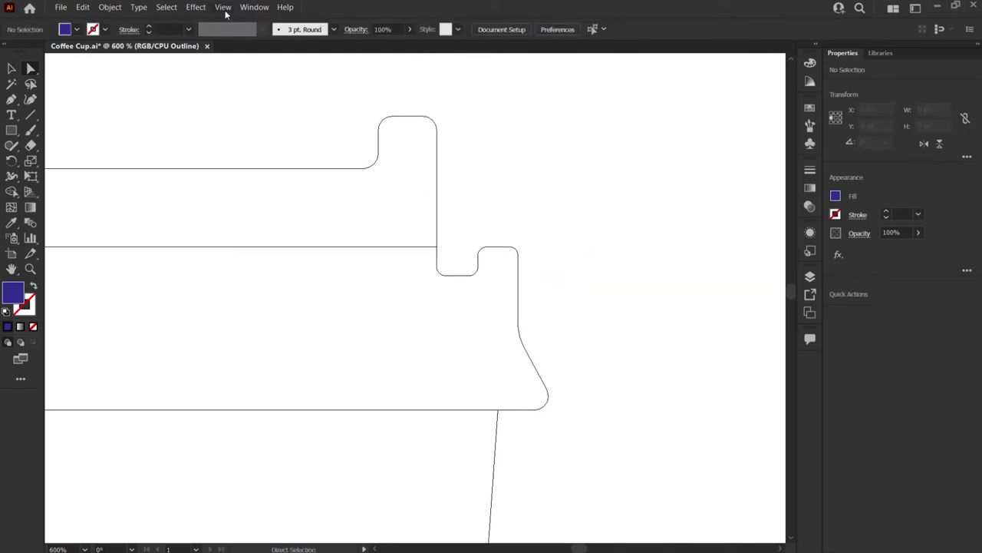
pyautogui.click(223, 8)
# Return to full-colour preview, fit the artboard, and unite the two purple lid pieces
pyautogui.click(317, 18)
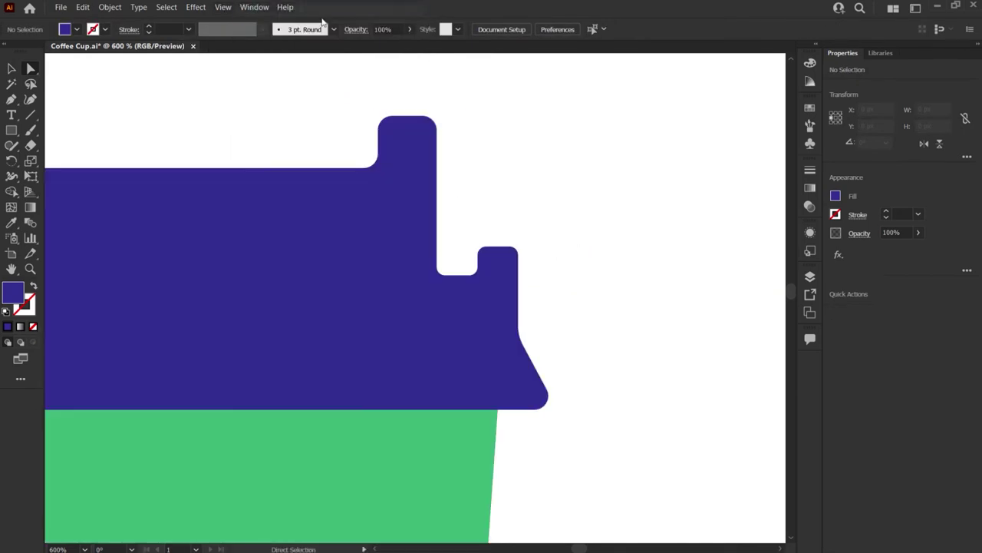
pyautogui.hotkey('ctrl', '1')
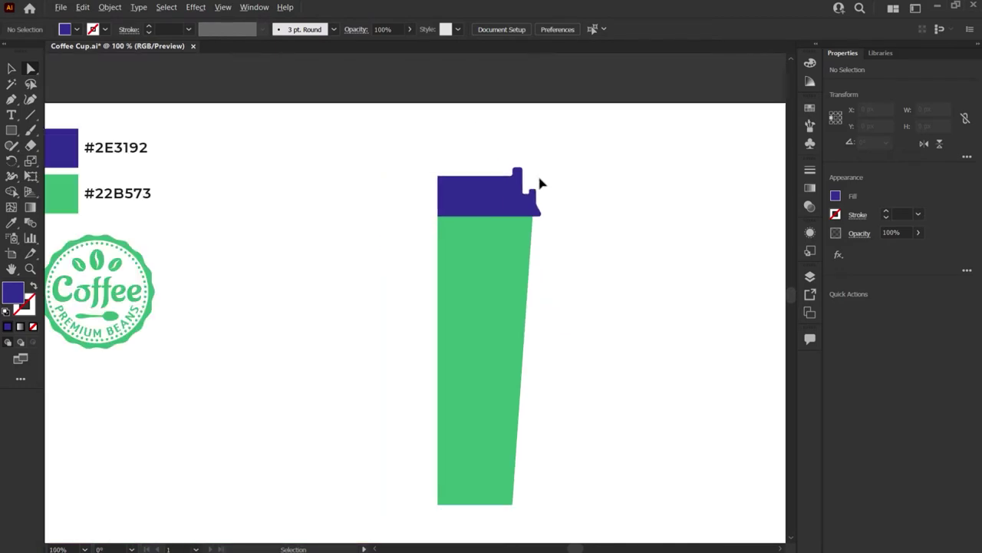
pyautogui.hotkey('ctrl', '0')
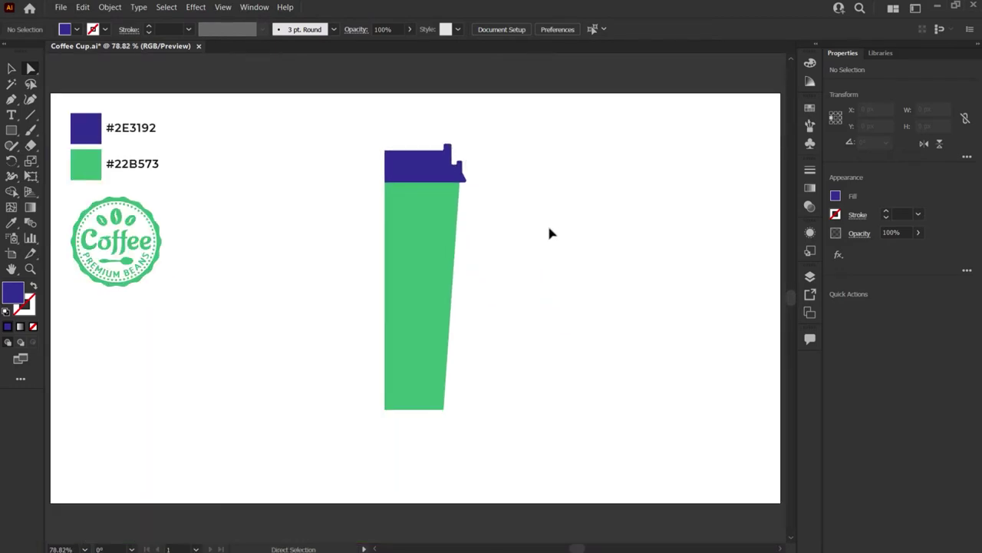
pyautogui.press('v')
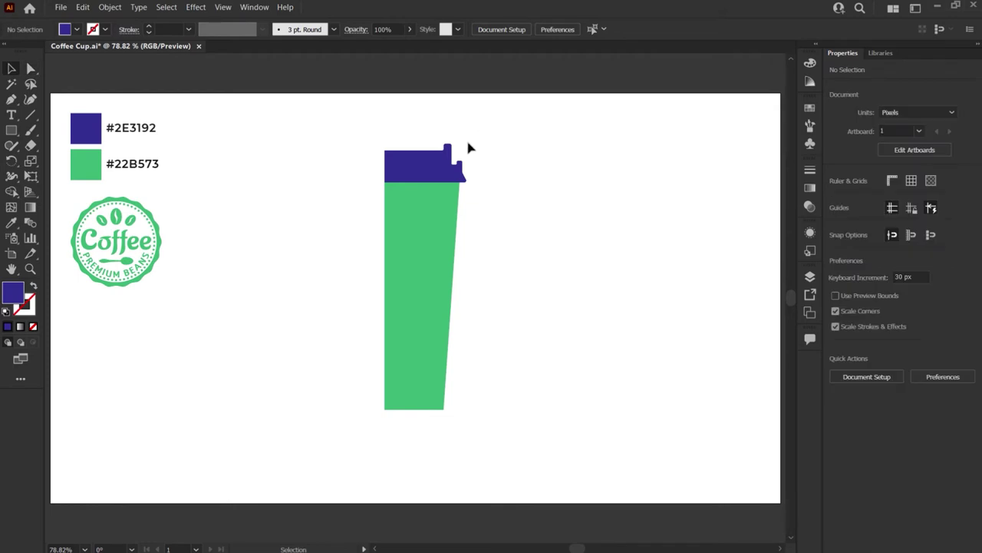
pyautogui.click(435, 174)
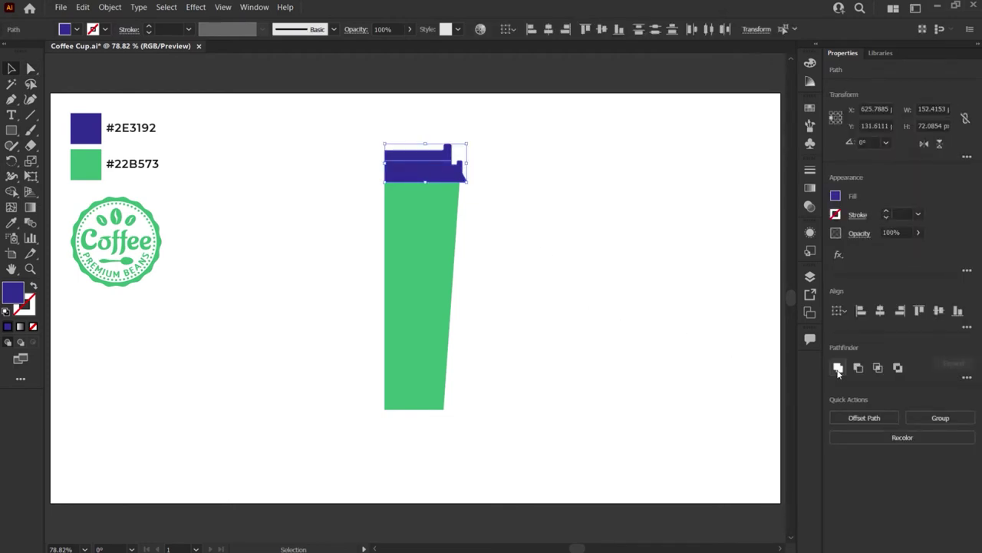
pyautogui.click(500, 212)
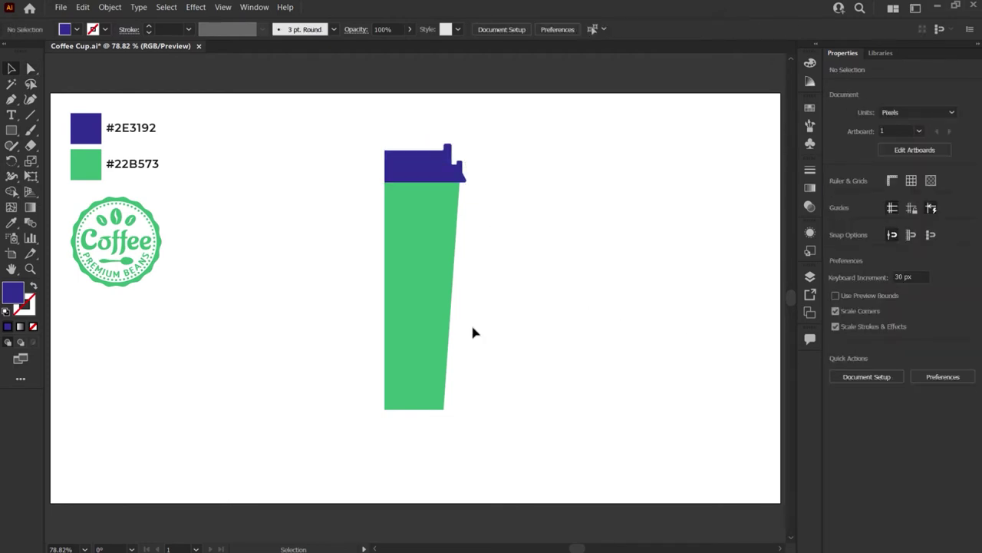
pyautogui.scroll(1, 472, 329)
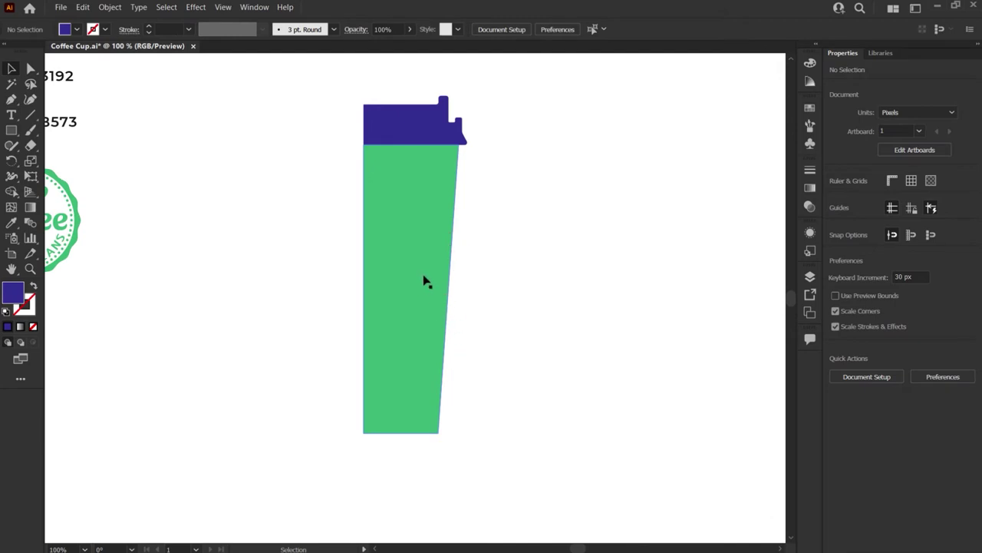
# Duplicate the green cup body to the right and switch to Outline view
pyautogui.moveTo(429, 262); pyautogui.dragTo(591, 265)
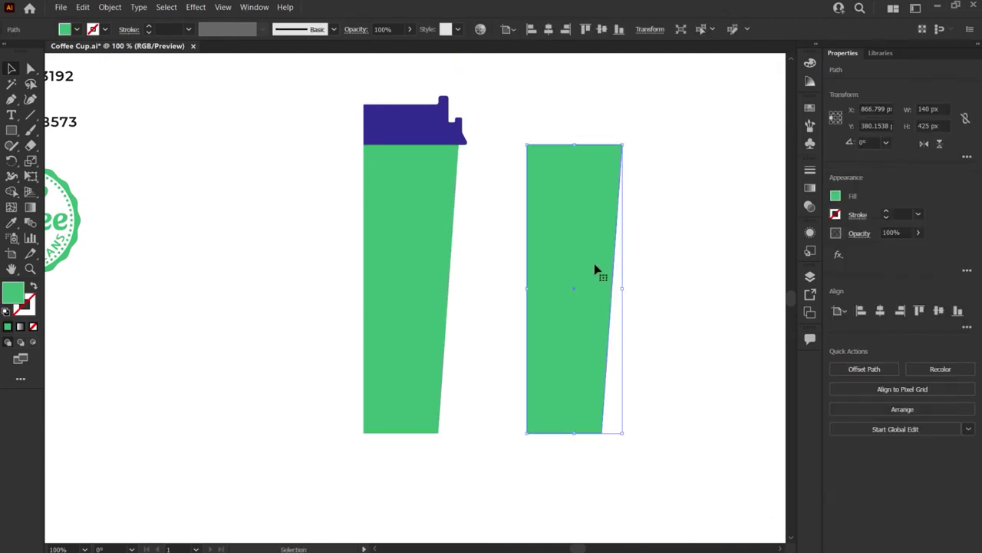
pyautogui.click(222, 7)
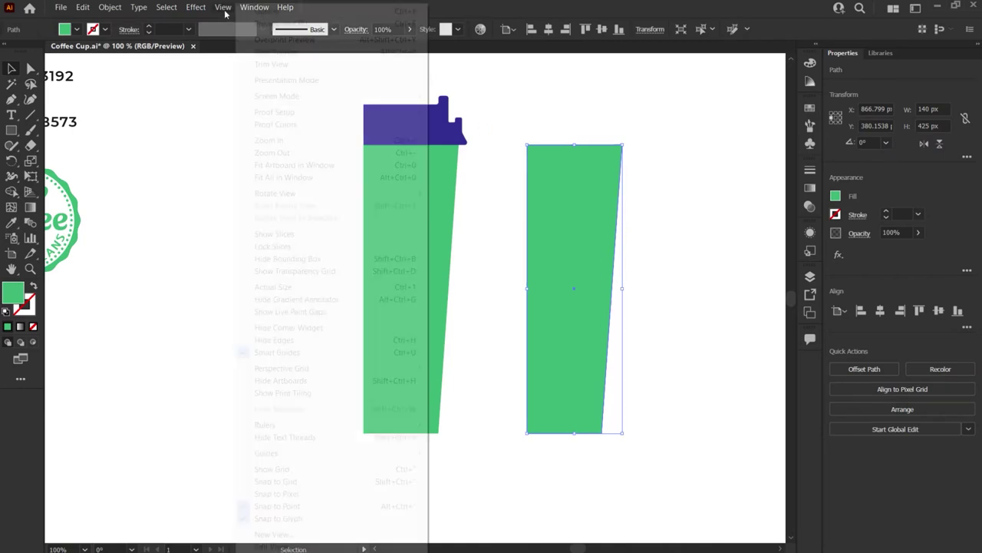
pyautogui.click(253, 21)
pyautogui.scroll(3, 619, 279)
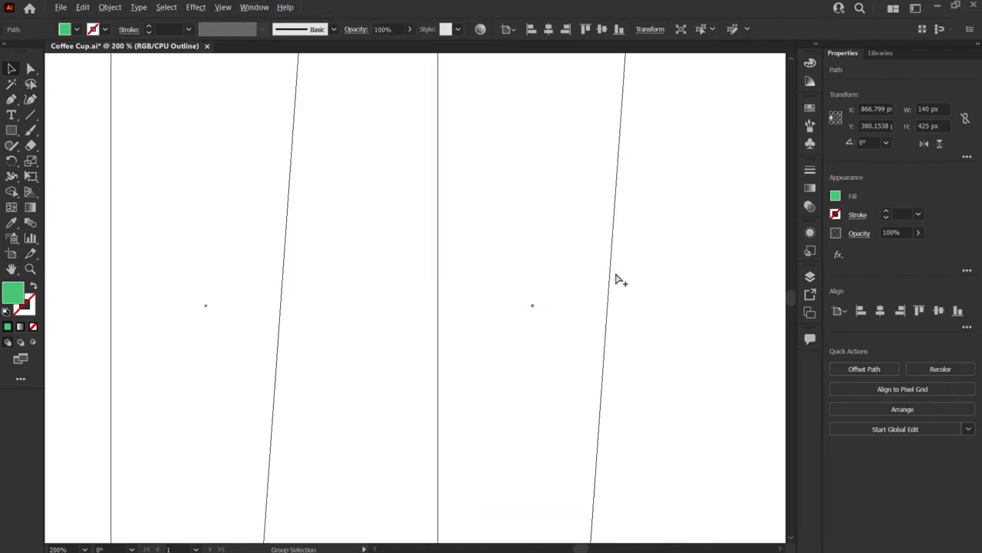
# Offset a copy slightly left and Minus Front it, leaving a thin slanted strip
pyautogui.moveTo(606, 281); pyautogui.dragTo(604, 283)
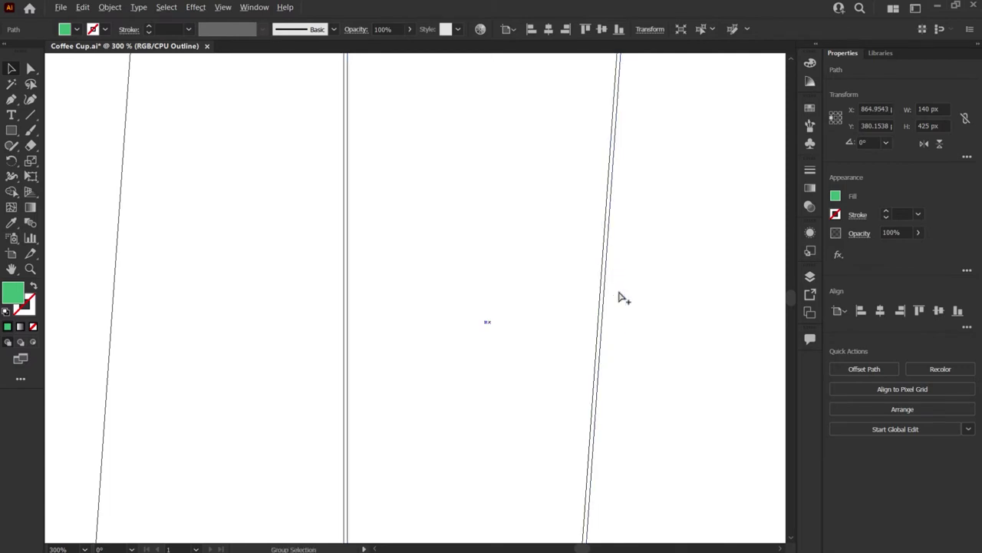
pyautogui.scroll(-2, 621, 296)
pyautogui.moveTo(691, 263); pyautogui.dragTo(588, 307)
pyautogui.click(859, 370)
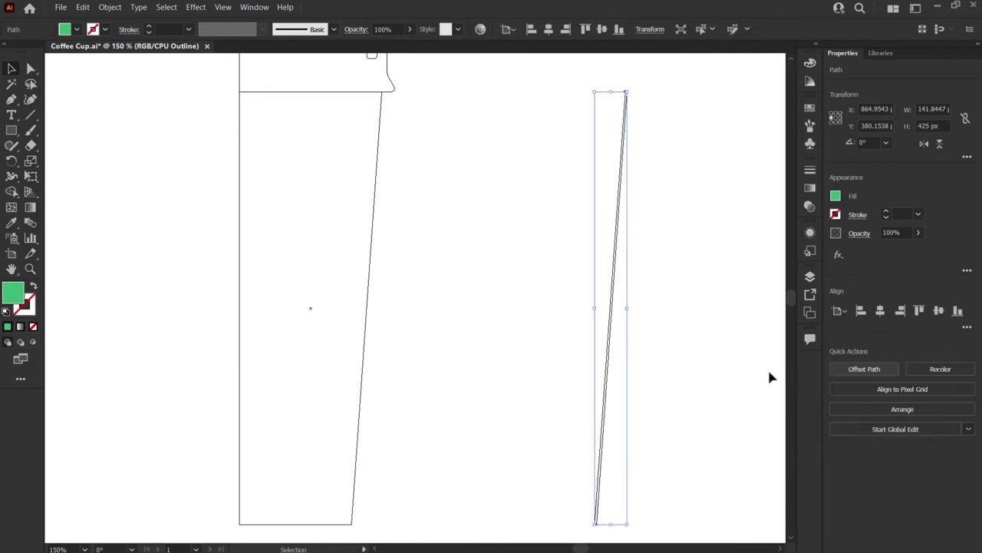
pyautogui.click(693, 335)
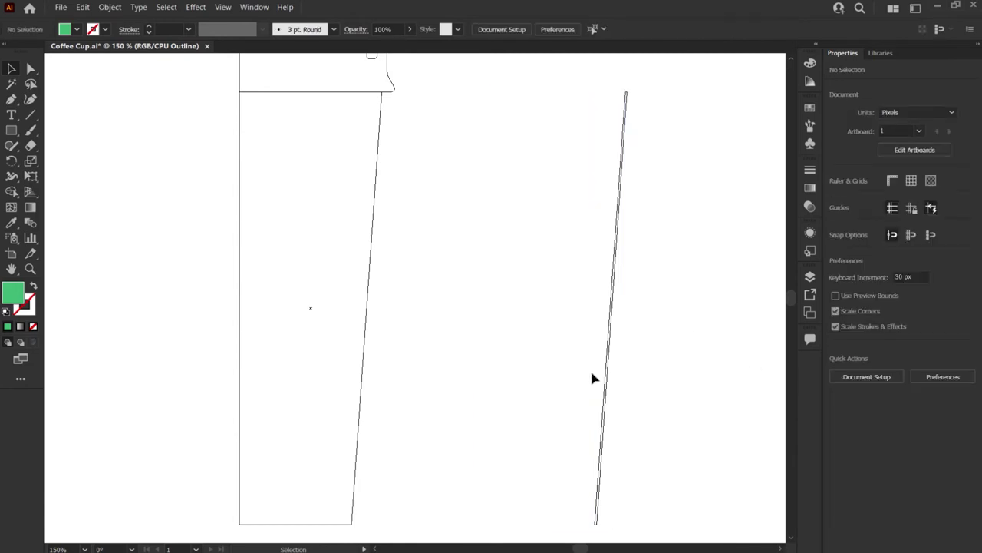
# Trim the strip to a short piece by intersecting it with a rectangle
pyautogui.press('m')
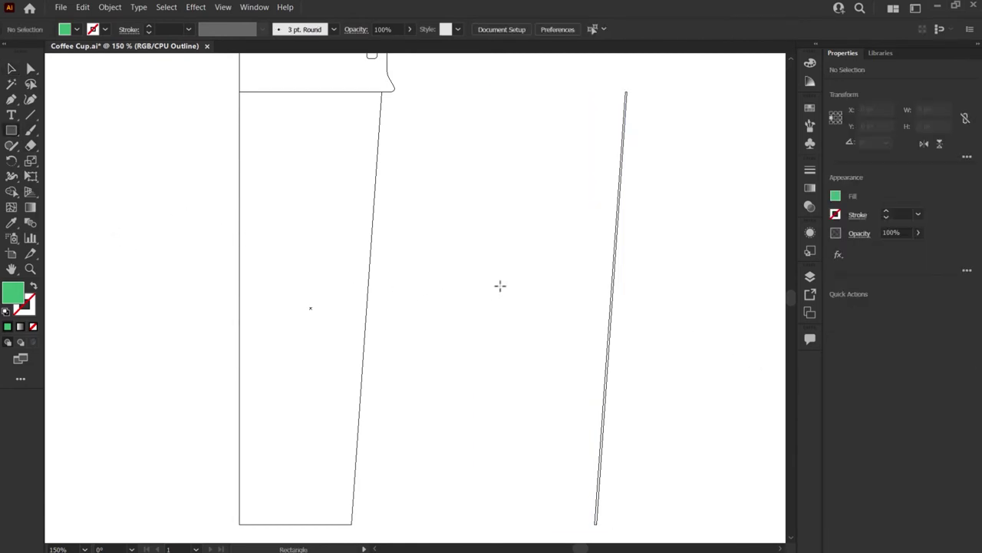
pyautogui.moveTo(490, 258); pyautogui.dragTo(675, 436)
pyautogui.hotkey('ctrl', 'shift', 'a')
pyautogui.hotkey('ctrl', 'z')
pyautogui.press('v')
pyautogui.moveTo(570, 231); pyautogui.dragTo(634, 323)
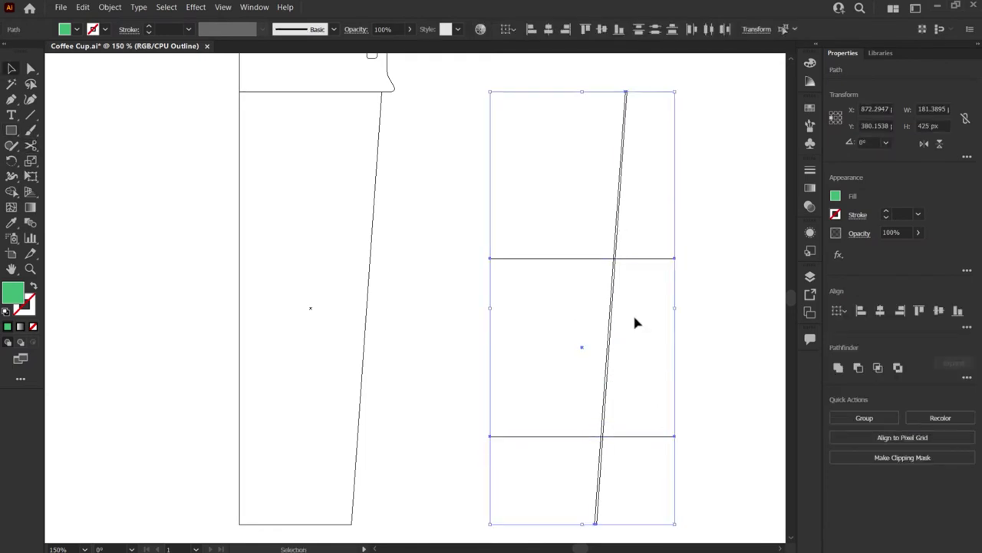
pyautogui.click(880, 368)
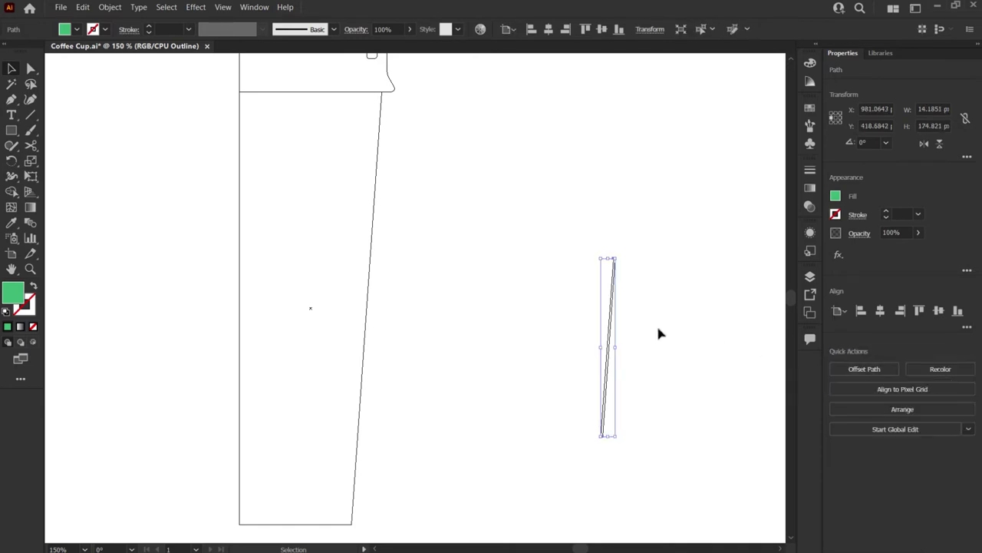
pyautogui.click(659, 333)
# Move the short strip flush against the cup body's slanted right edge
pyautogui.moveTo(614, 333); pyautogui.dragTo(376, 334)
pyautogui.scroll(1, 376, 333)
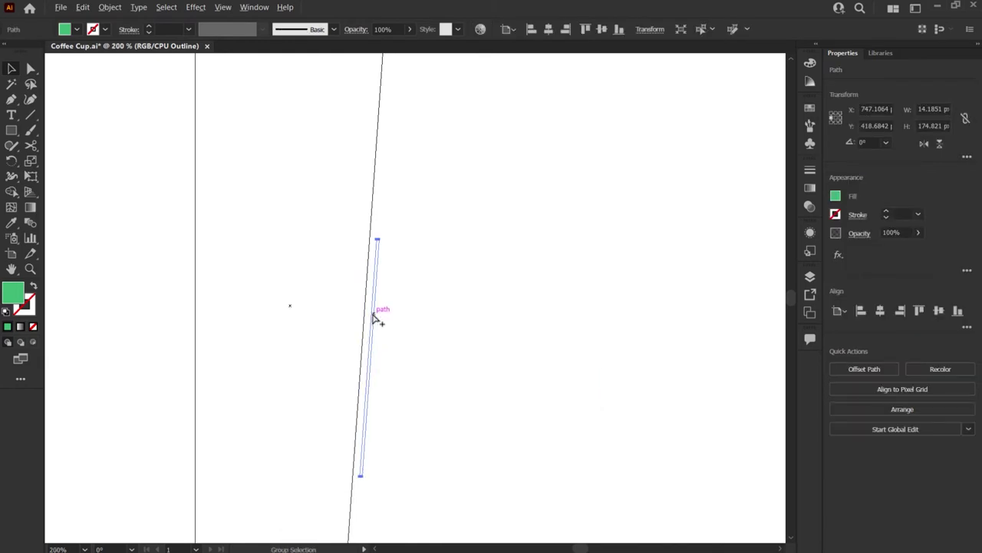
pyautogui.scroll(5, 376, 318)
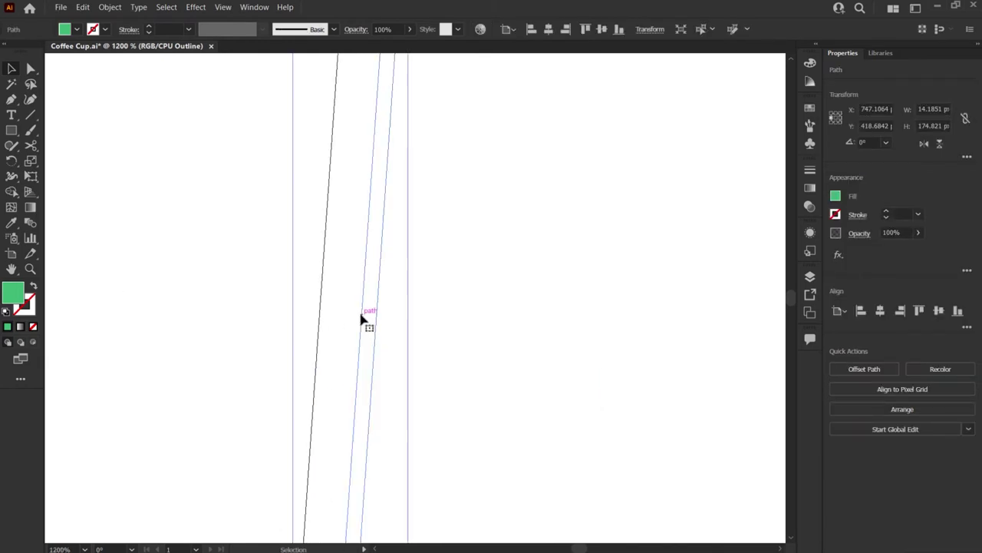
pyautogui.moveTo(361, 316); pyautogui.dragTo(332, 316)
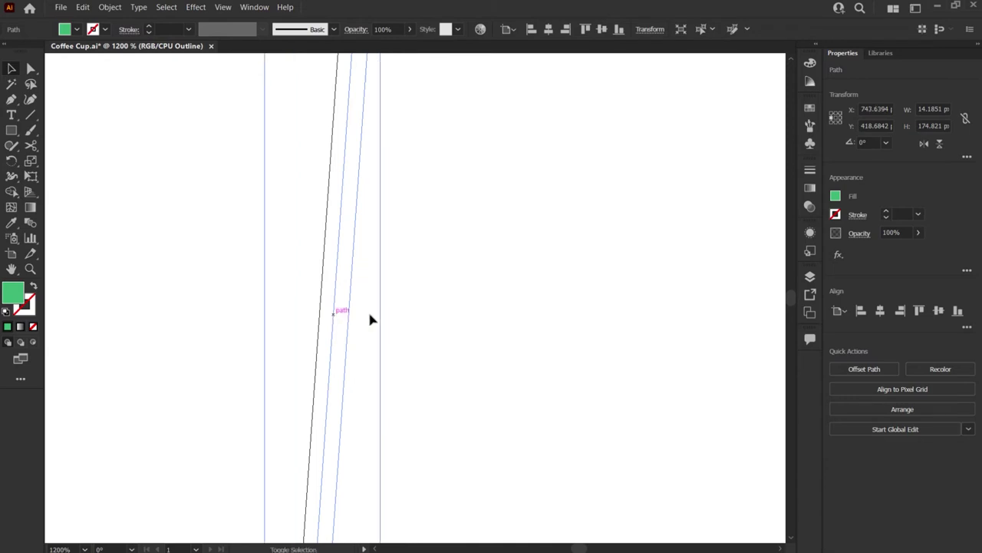
pyautogui.click(438, 313)
pyautogui.scroll(-2, 439, 311)
pyautogui.scroll(-1, 438, 313)
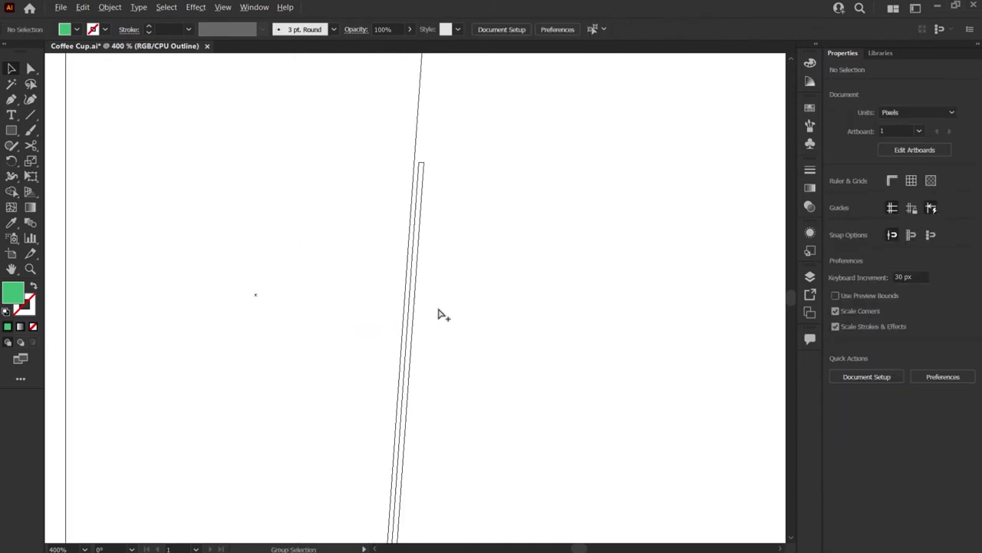
# Switch back to Preview and colour the strip #2E3192 purple
pyautogui.click(218, 7)
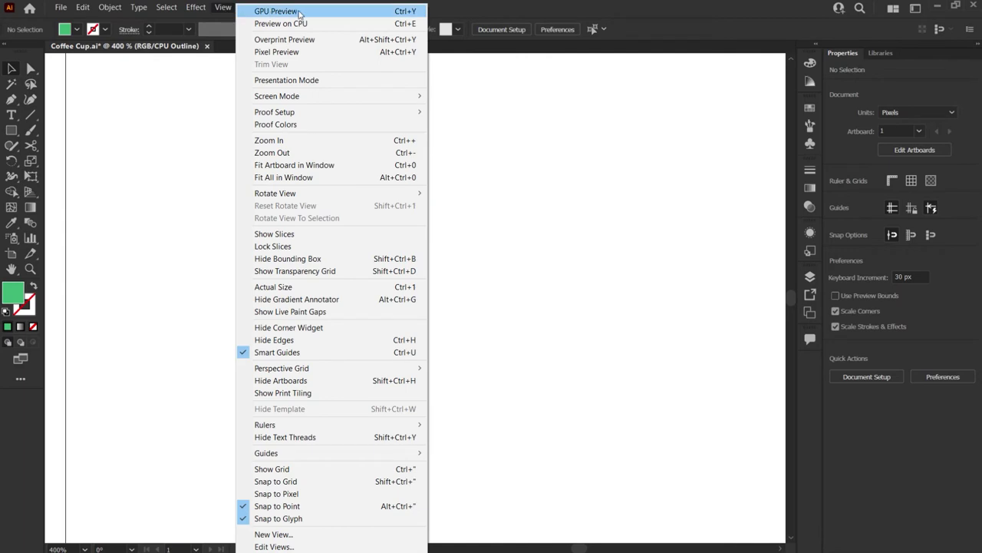
pyautogui.click(330, 21)
pyautogui.scroll(-4, 499, 209)
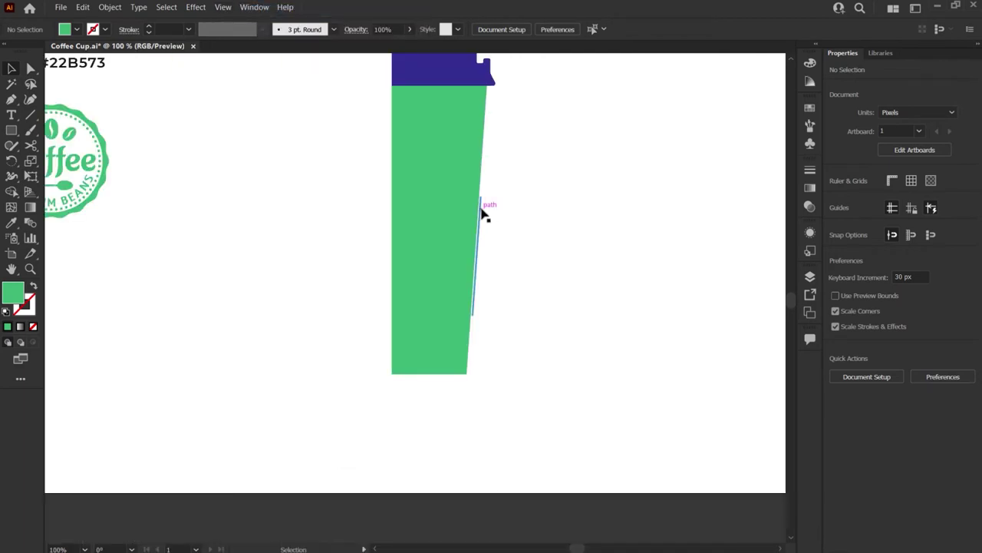
pyautogui.click(484, 213)
pyautogui.moveTo(233, 172); pyautogui.dragTo(337, 247)
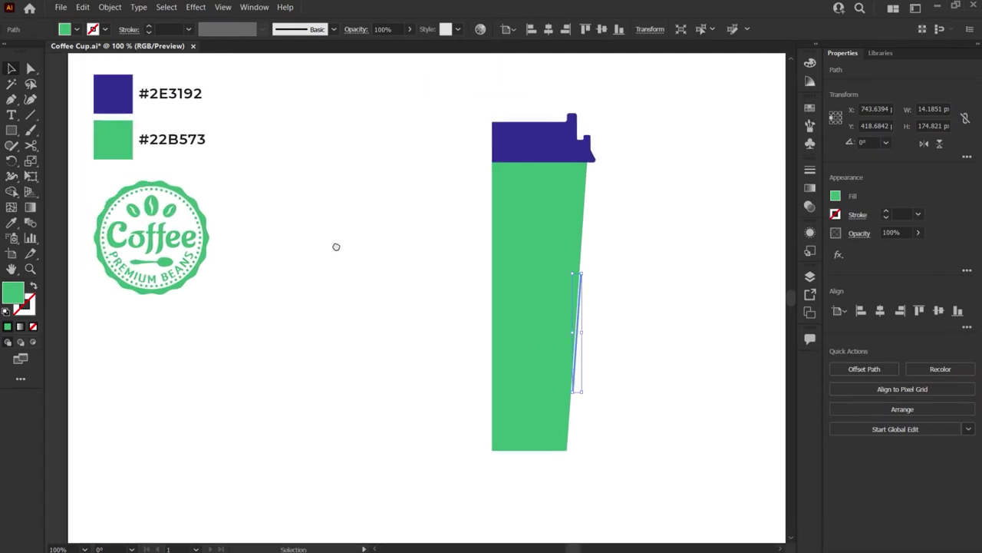
pyautogui.press('i')
pyautogui.click(101, 98)
pyautogui.press('v')
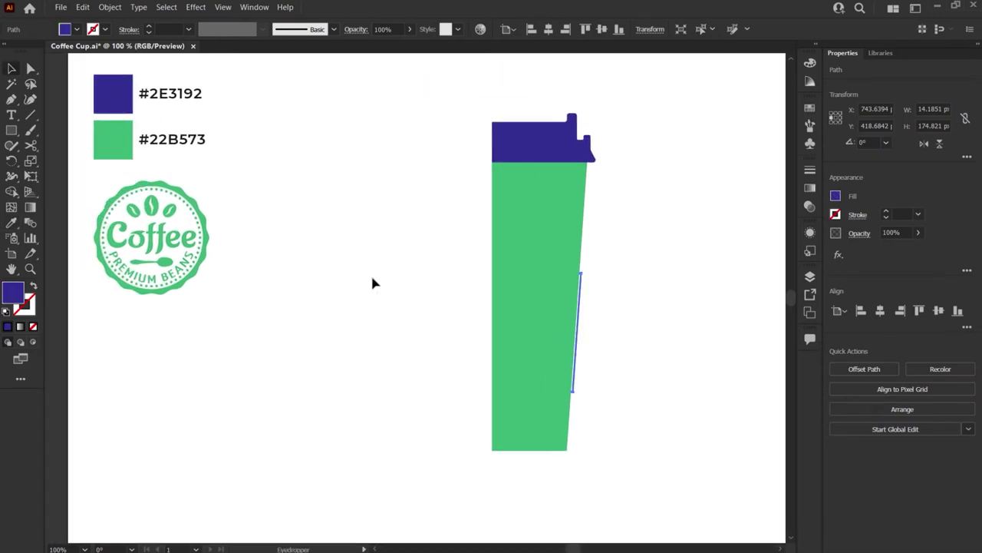
pyautogui.click(370, 273)
# Group the cup body, lid and purple strip together
pyautogui.hotkey('ctrl', '0')
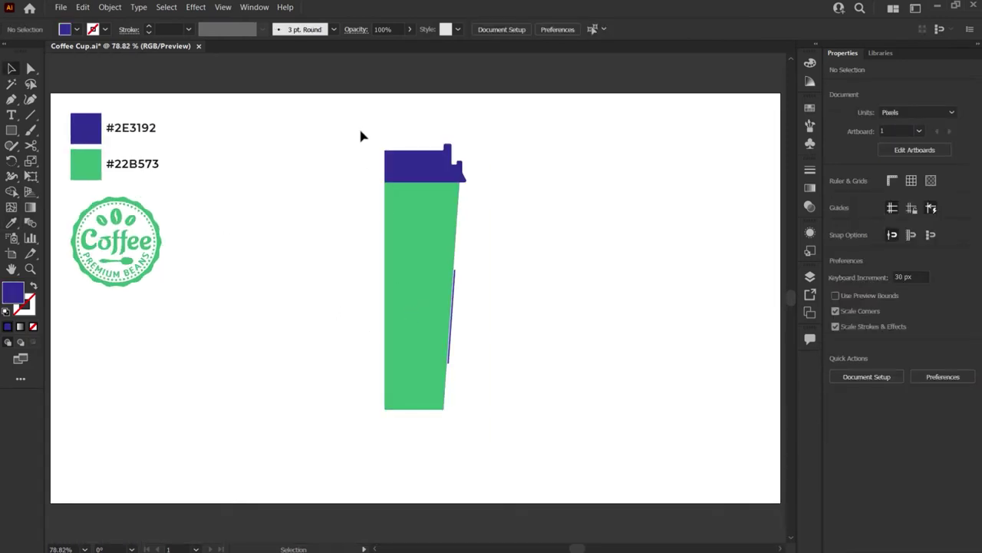
pyautogui.moveTo(360, 134); pyautogui.dragTo(510, 335)
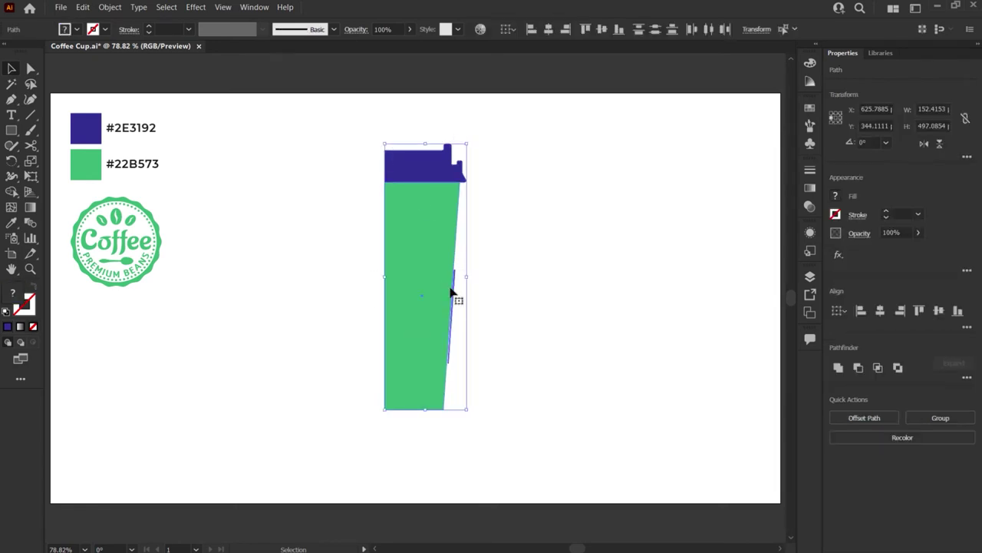
pyautogui.rightClick(416, 244)
pyautogui.click(445, 306)
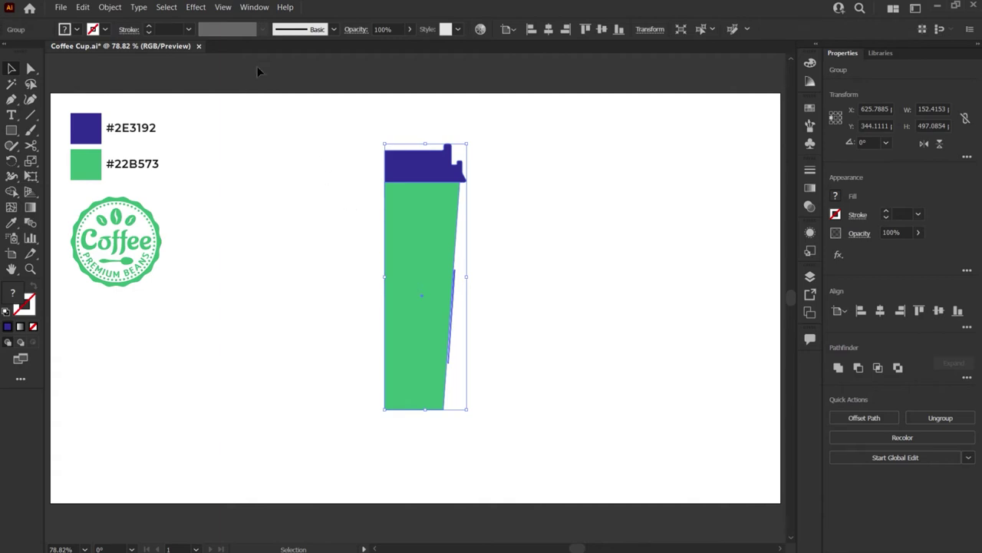
# Revolve the grouped cup outline 360° into a shaded 3D cup from the 3D and Materials panel
pyautogui.click(254, 7)
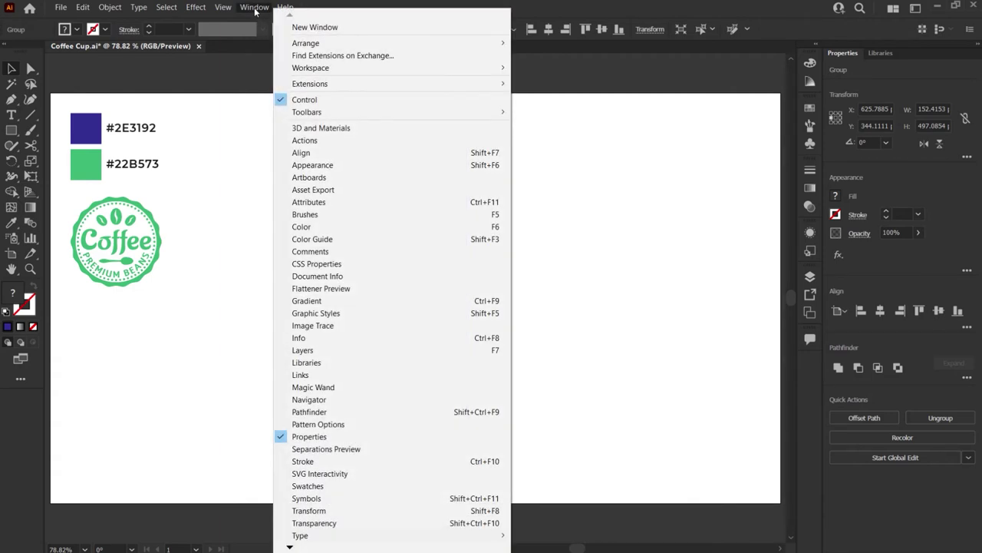
pyautogui.click(361, 128)
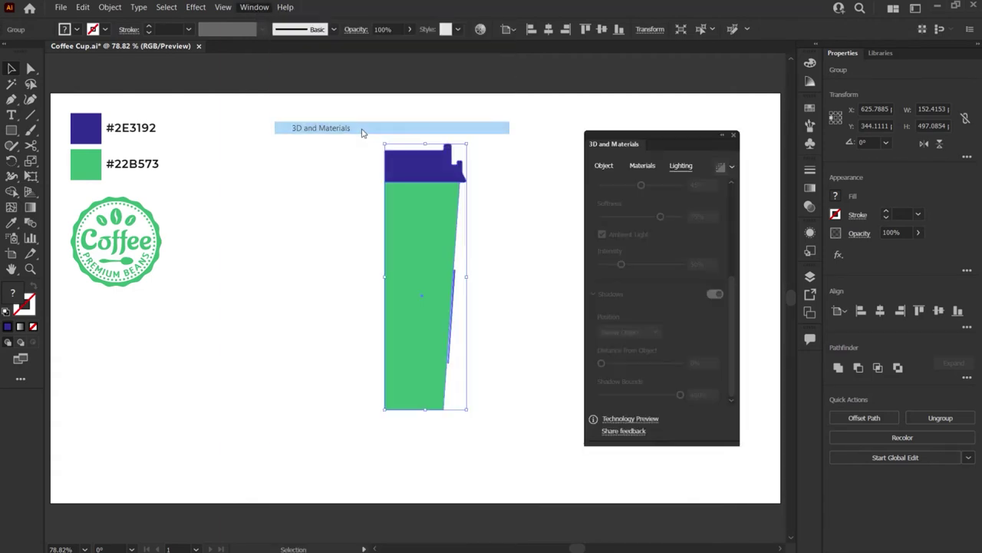
pyautogui.click(978, 47)
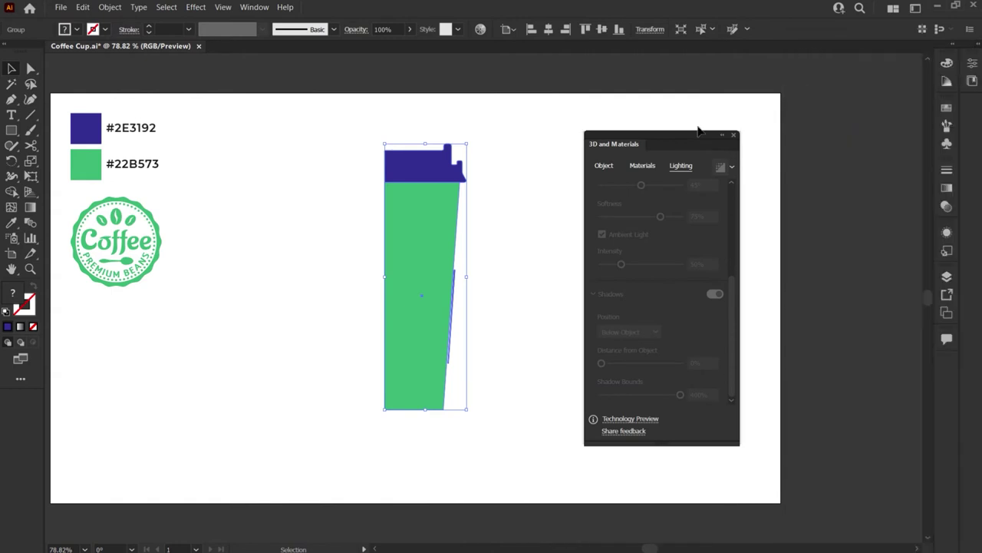
pyautogui.moveTo(690, 139); pyautogui.dragTo(842, 115)
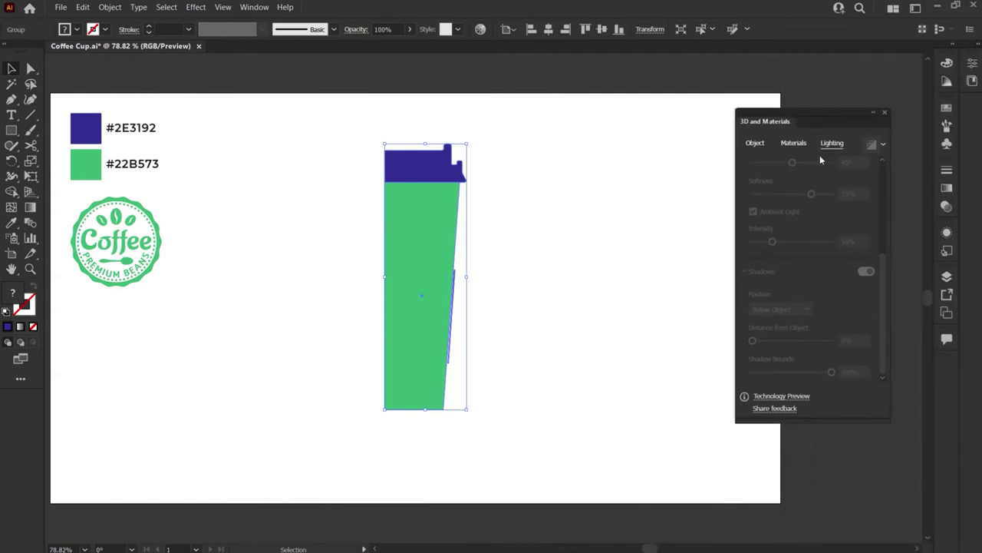
pyautogui.click(756, 146)
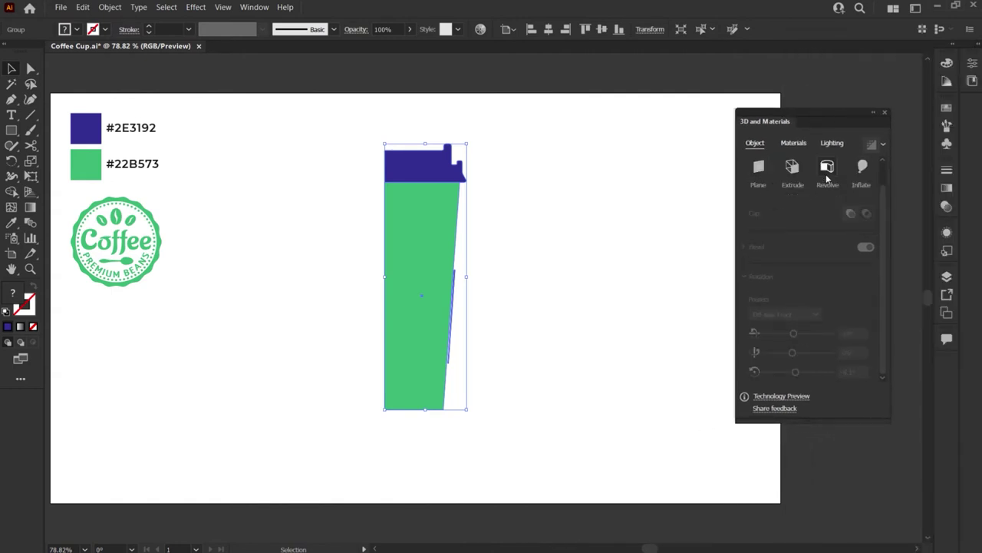
pyautogui.click(828, 170)
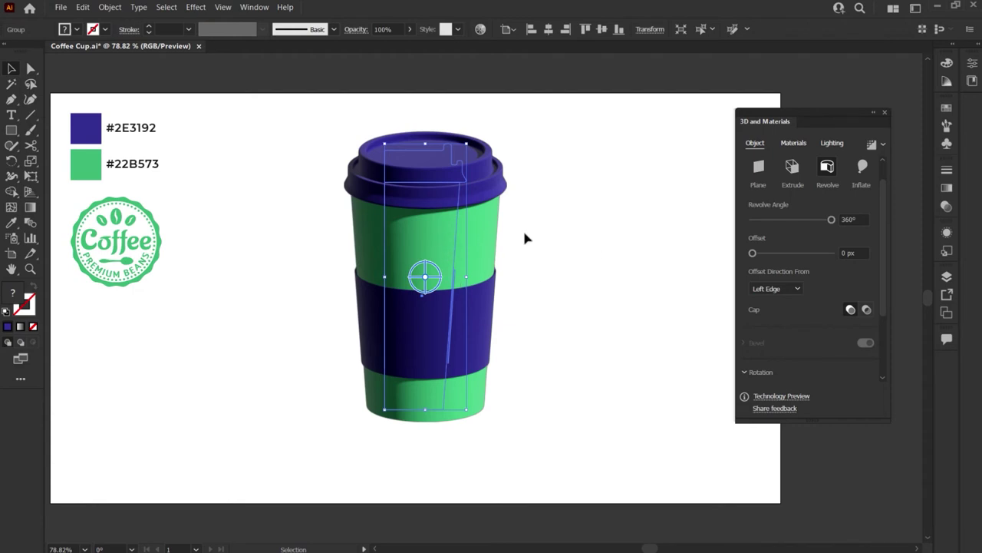
pyautogui.click(575, 229)
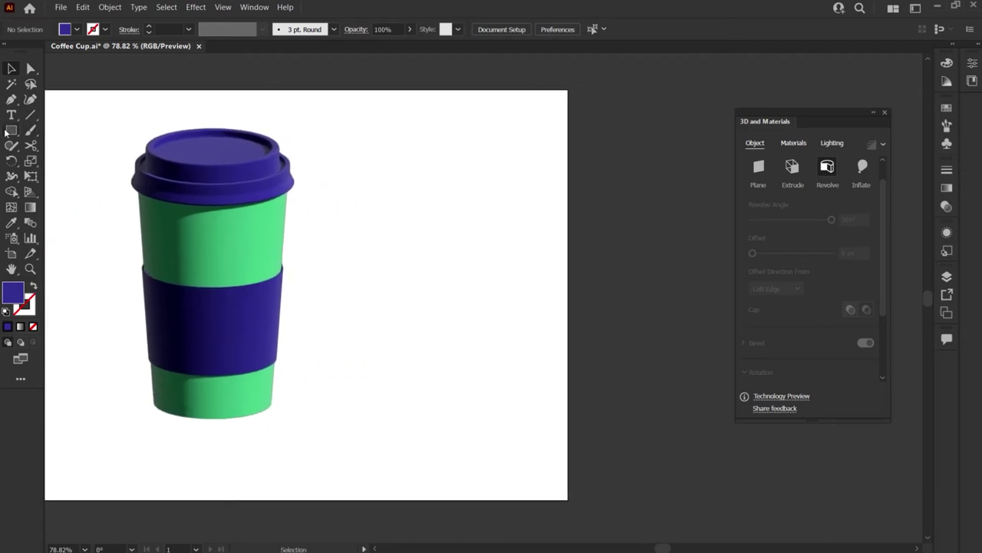
# Draw a thin bar beside the cup with a 30.77 px copy below it, coloured #22B573 green
pyautogui.click(11, 130)
pyautogui.moveTo(366, 129); pyautogui.dragTo(733, 134)
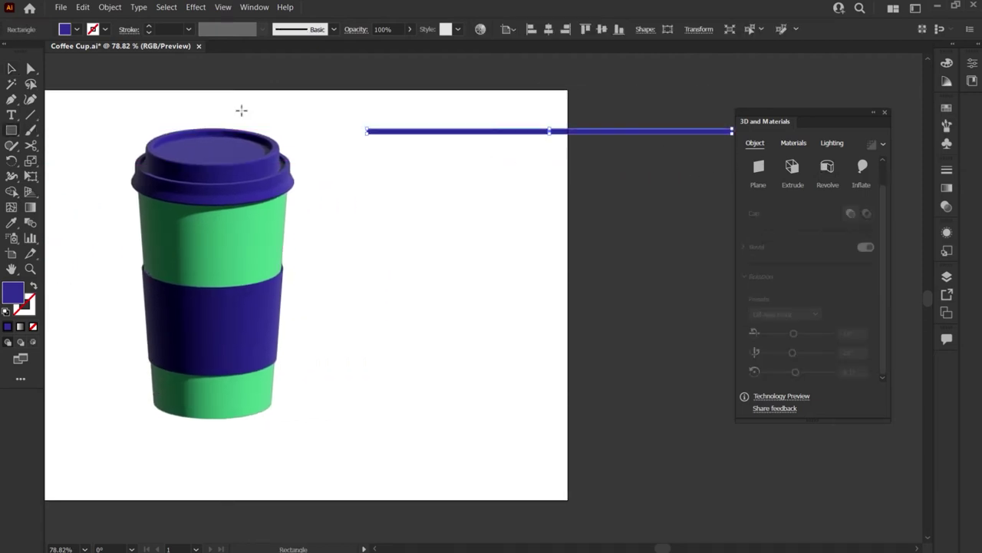
pyautogui.click(12, 69)
pyautogui.moveTo(391, 133); pyautogui.dragTo(440, 157)
pyautogui.moveTo(550, 136); pyautogui.dragTo(551, 154)
pyautogui.click(497, 199)
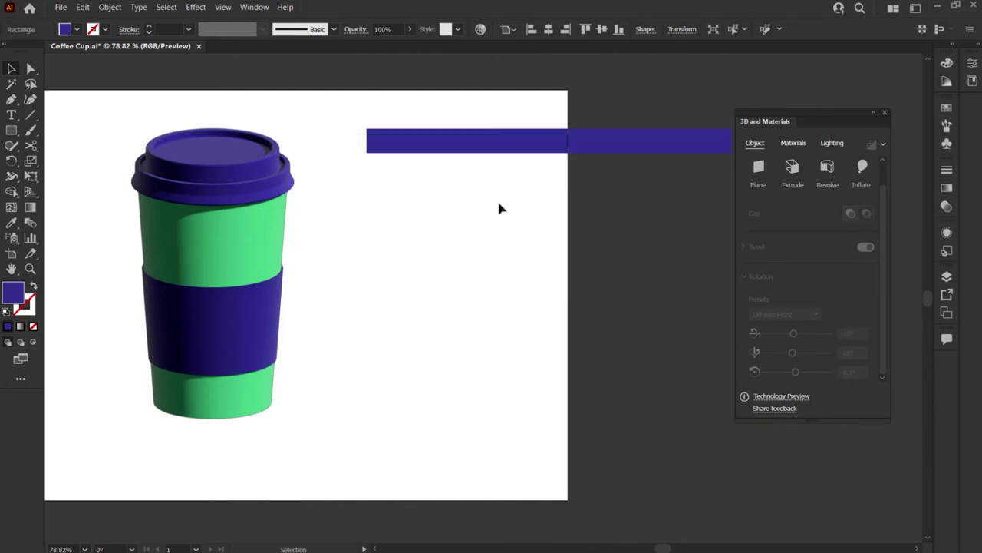
pyautogui.scroll(-2, 413, 199)
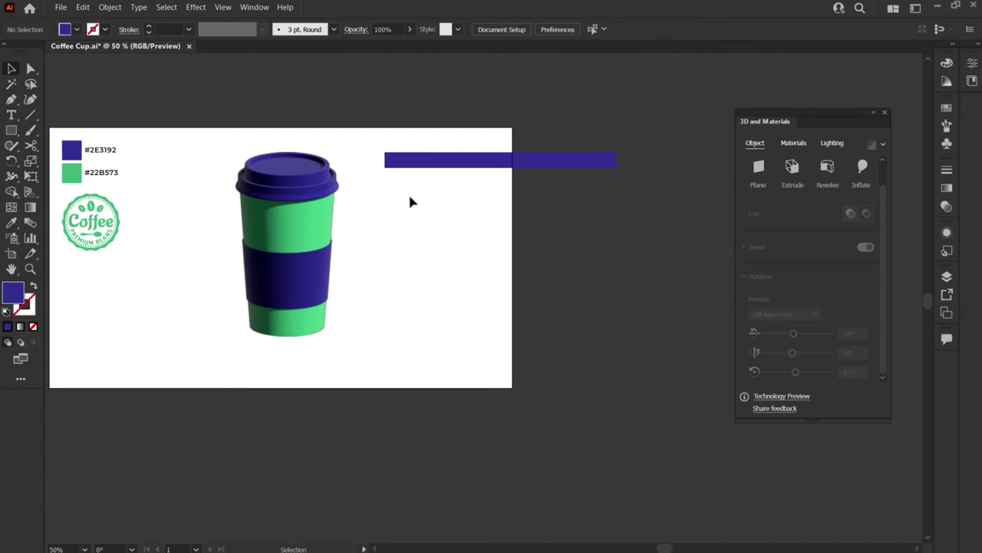
pyautogui.click(442, 163)
pyautogui.press('i')
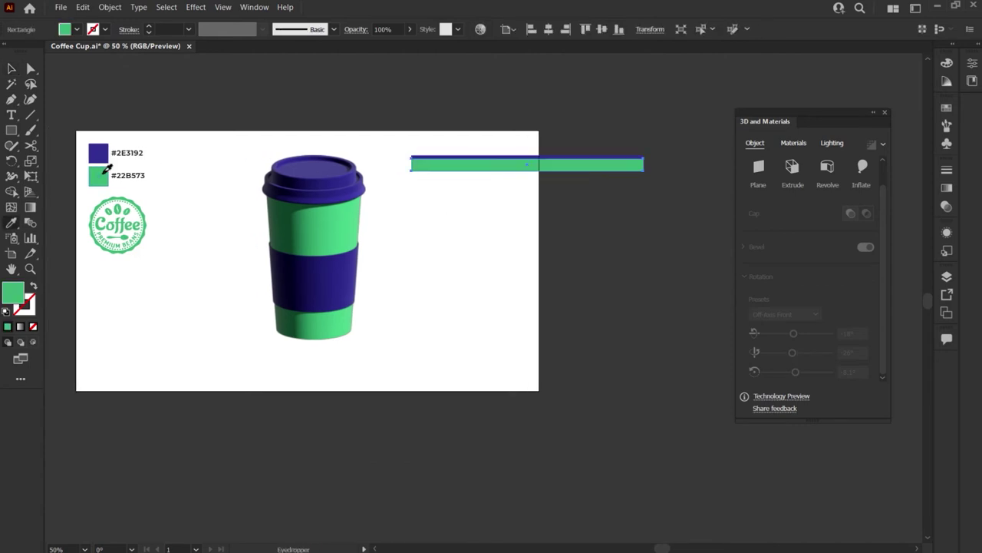
pyautogui.click(99, 176)
pyautogui.click(11, 69)
pyautogui.click(419, 218)
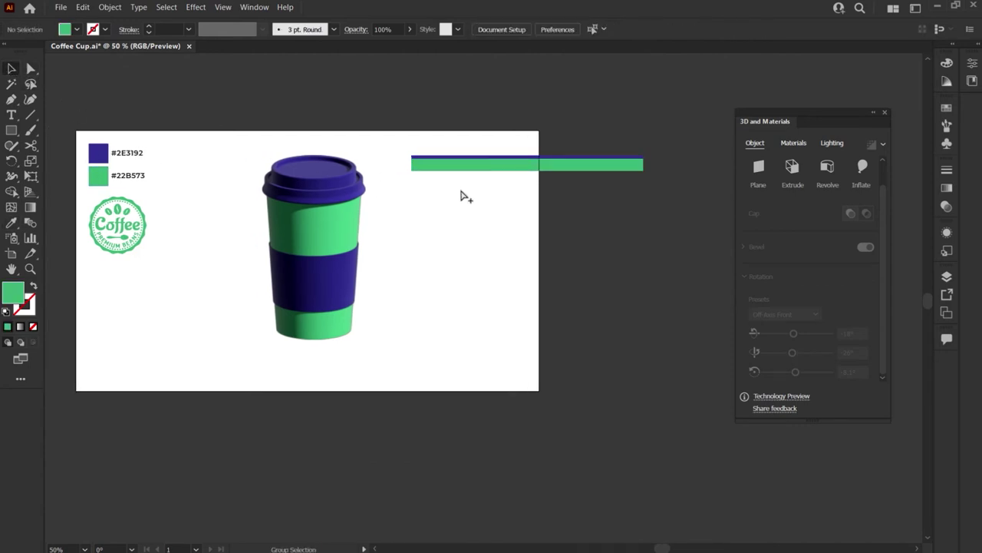
pyautogui.scroll(2, 461, 192)
# Repeat the striped bars down to the artboard bottom and stretch the whole stack wider
pyautogui.moveTo(434, 140); pyautogui.dragTo(432, 167)
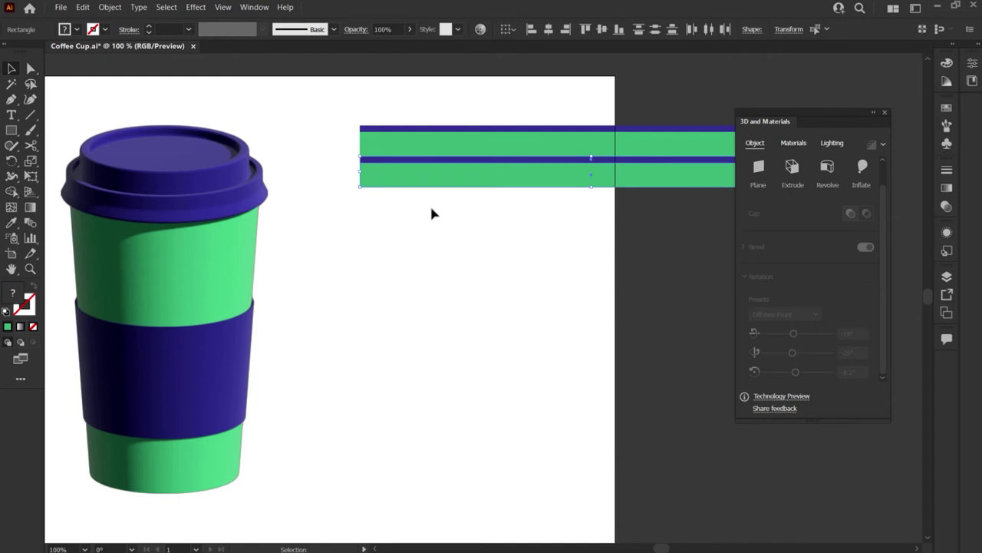
pyautogui.hotkey('ctrl', 'd')
pyautogui.hotkey('ctrl', 'd')
pyautogui.hotkey('ctrl', 'd')
pyautogui.hotkey('ctrl', 'd')
pyautogui.hotkey('ctrl', 'd')
pyautogui.hotkey('ctrl', 'd')
pyautogui.hotkey('ctrl', 'd')
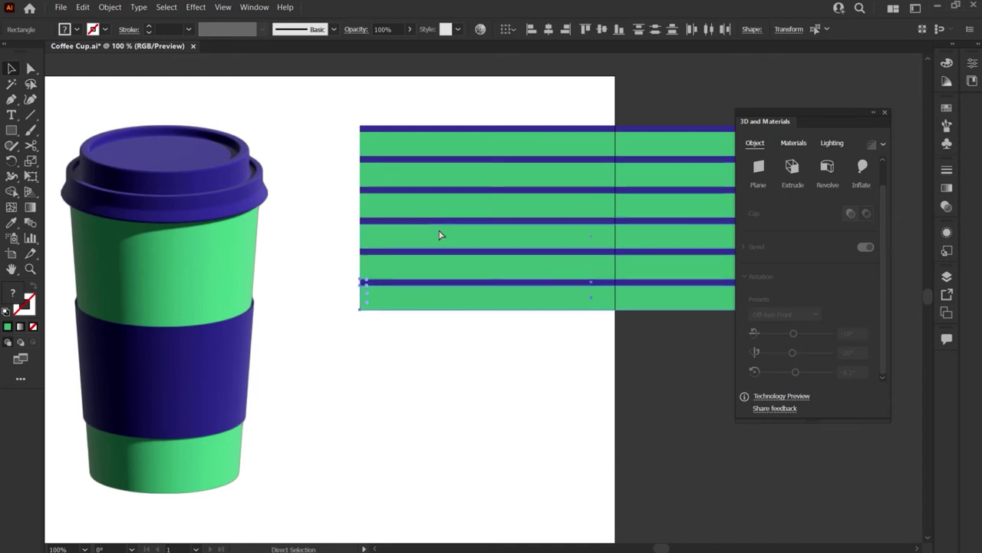
pyautogui.hotkey('ctrl', 'd')
pyautogui.hotkey('ctrl', 'd')
pyautogui.hotkey('ctrl', 'd')
pyautogui.hotkey('ctrl', 'd')
pyautogui.hotkey('ctrl', 'd')
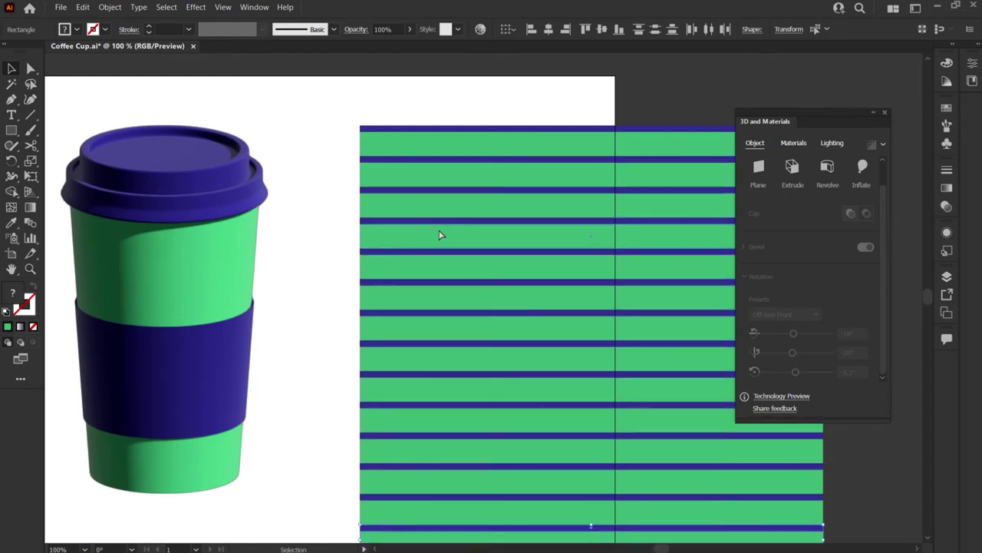
pyautogui.scroll(-2, 439, 235)
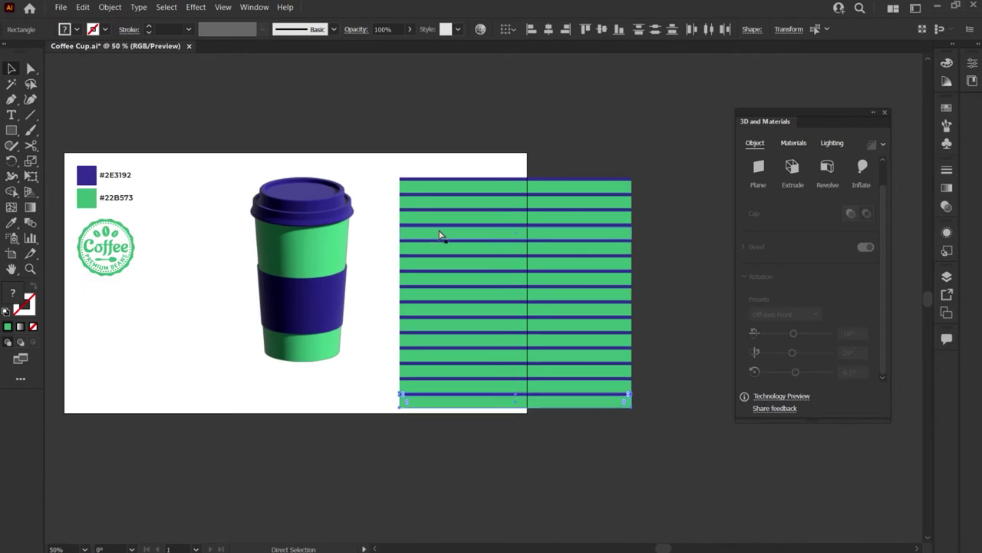
pyautogui.press('v')
pyautogui.moveTo(518, 158); pyautogui.dragTo(640, 379)
pyautogui.moveTo(629, 293); pyautogui.dragTo(735, 294)
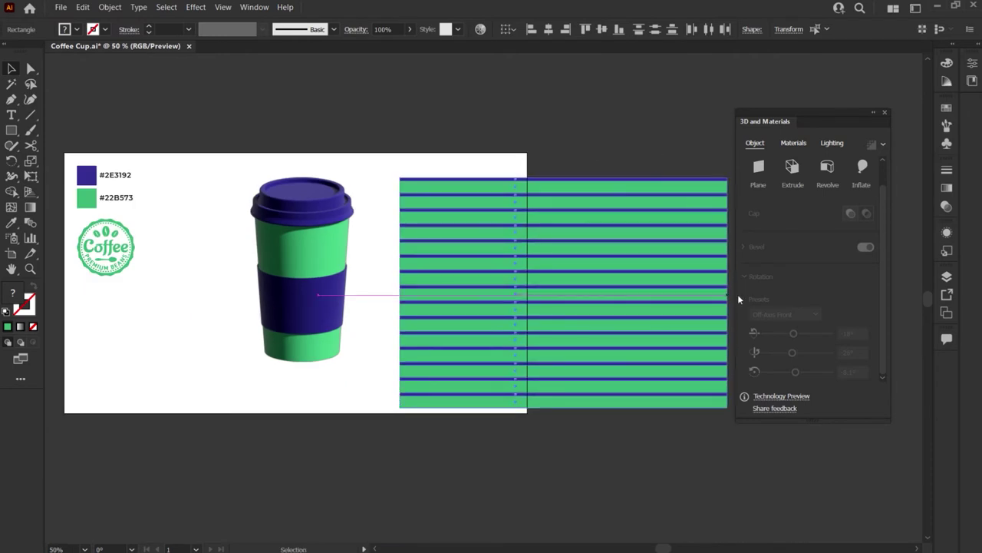
pyautogui.moveTo(603, 275); pyautogui.dragTo(468, 251)
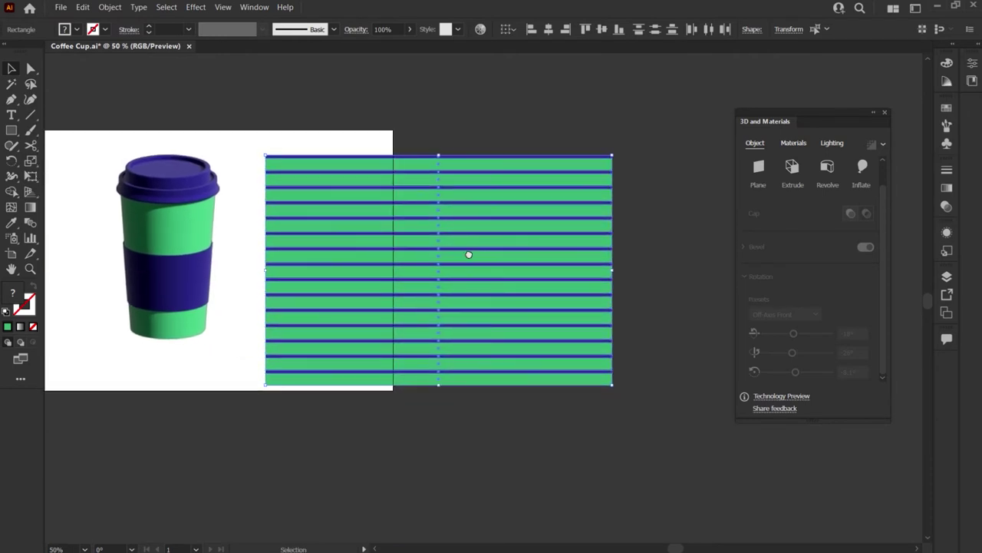
# Delete all the default symbols from the Symbols panel
pyautogui.click(945, 144)
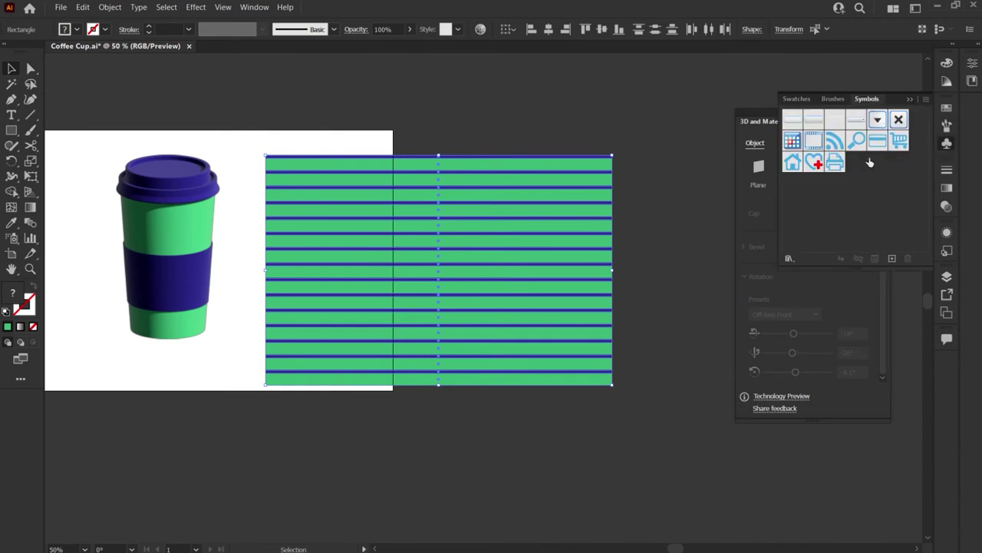
pyautogui.click(793, 123)
pyautogui.keyDown('shift'); pyautogui.click(836, 163); pyautogui.keyUp('shift')
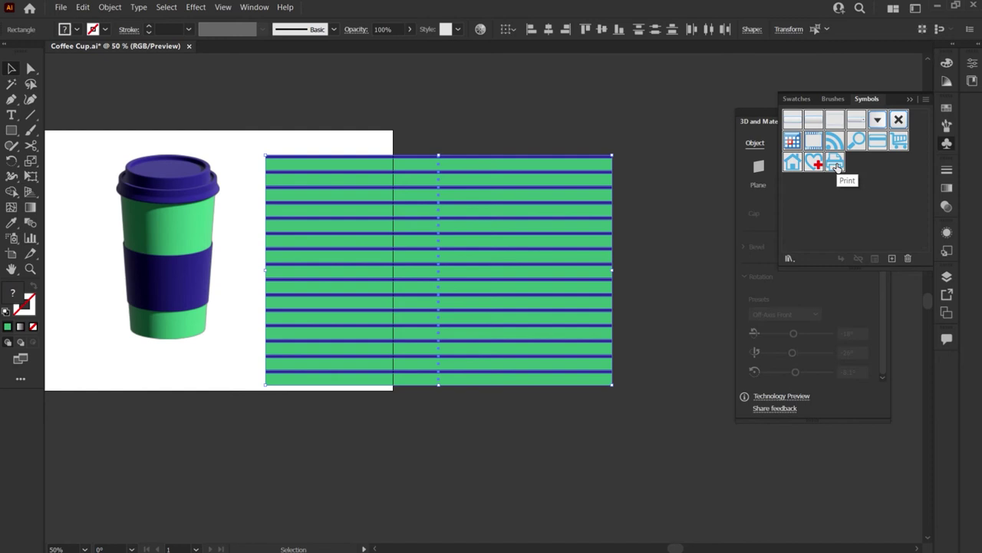
pyautogui.click(909, 258)
pyautogui.click(494, 301)
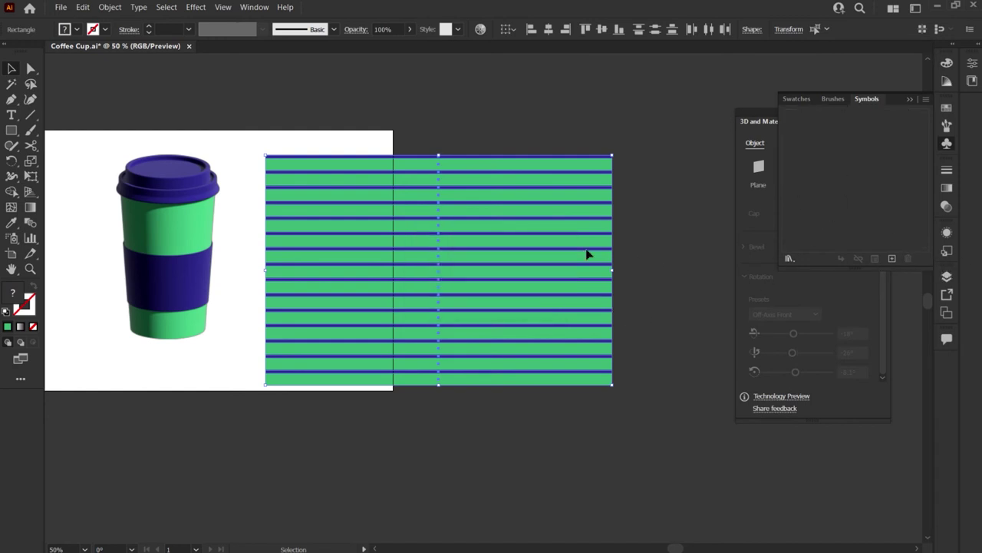
# Save the striped stack as a symbol named 'texture' and delete it from the artboard
pyautogui.click(892, 259)
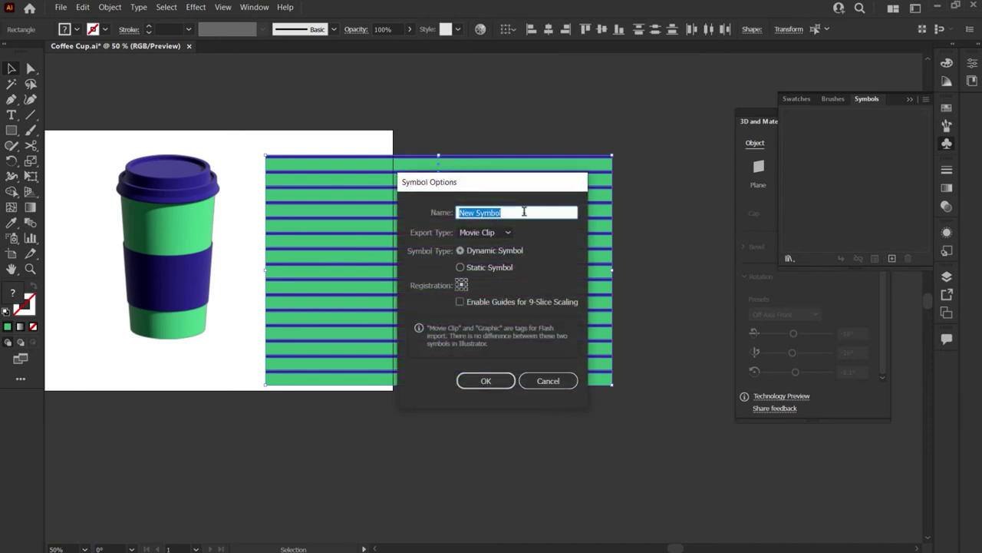
pyautogui.write('texture')
pyautogui.click(503, 381)
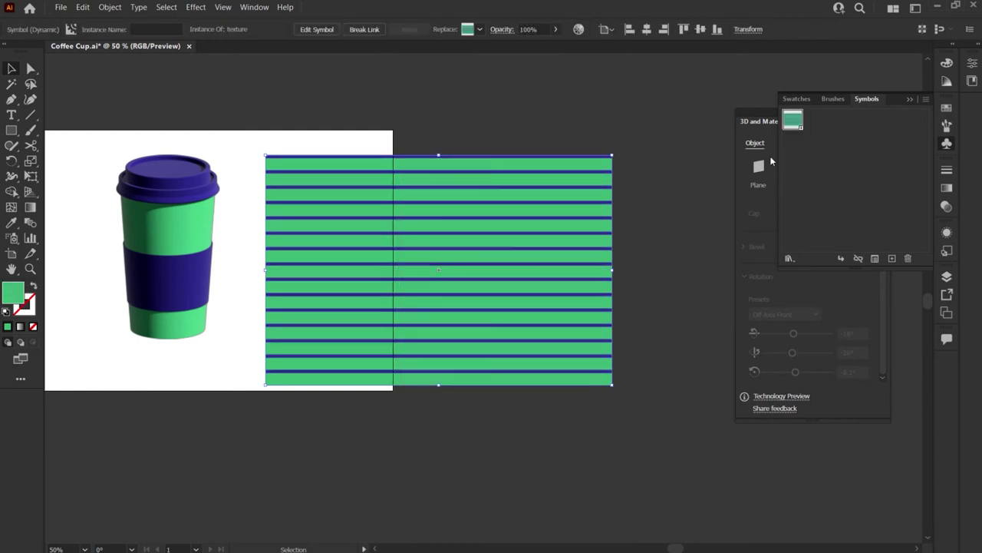
pyautogui.press('Delete')
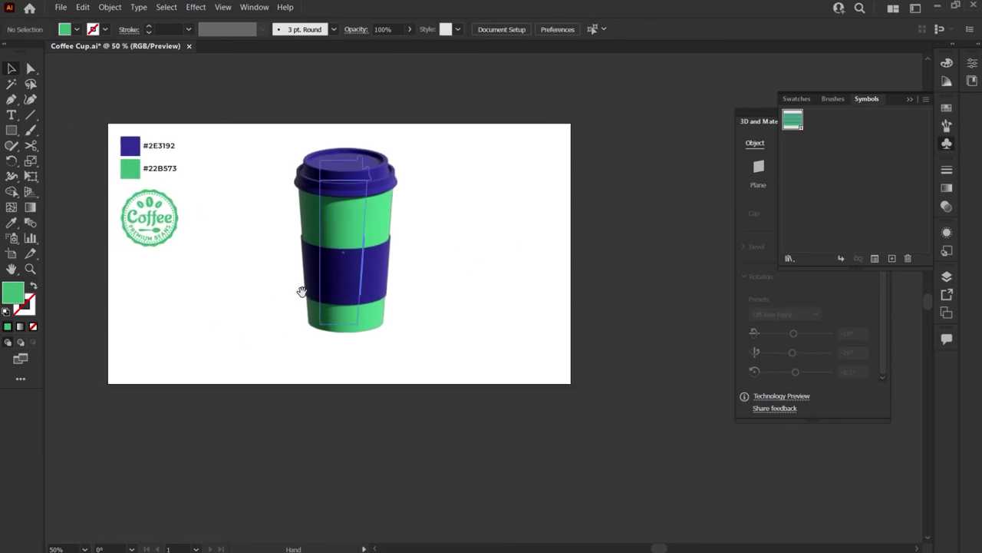
# Save the selected Coffee logo as a new dynamic symbol in the Symbols panel
pyautogui.click(178, 227)
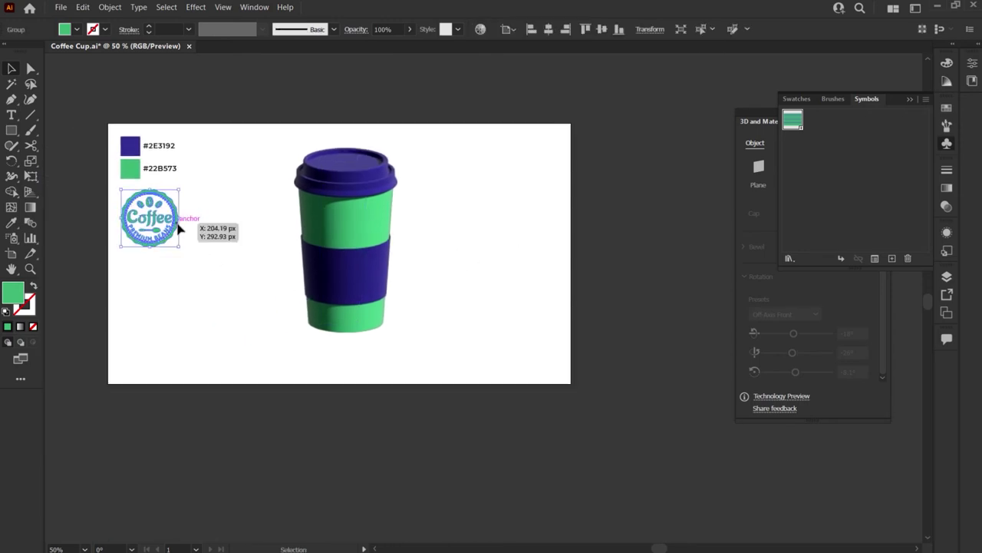
pyautogui.click(891, 258)
pyautogui.press('BackSpace')
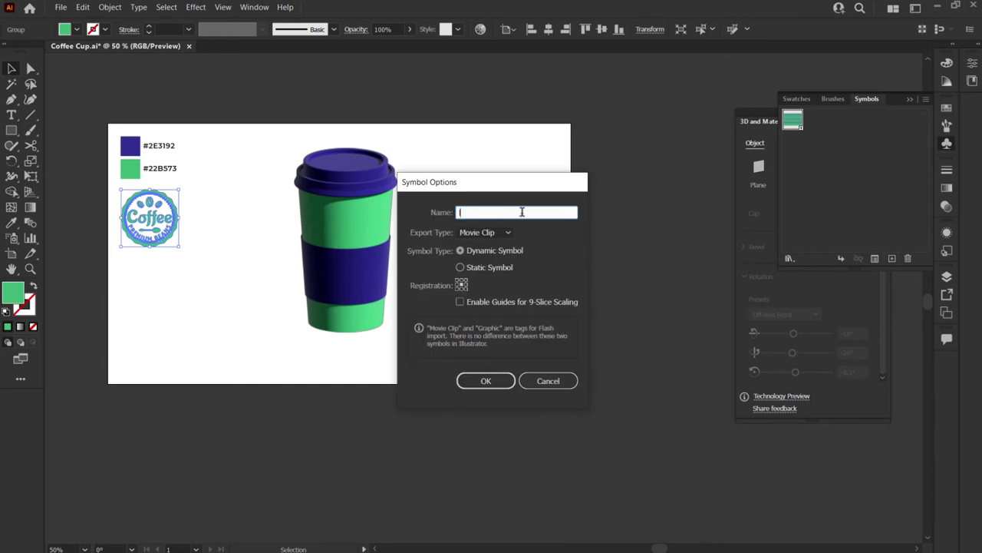
pyautogui.click(501, 381)
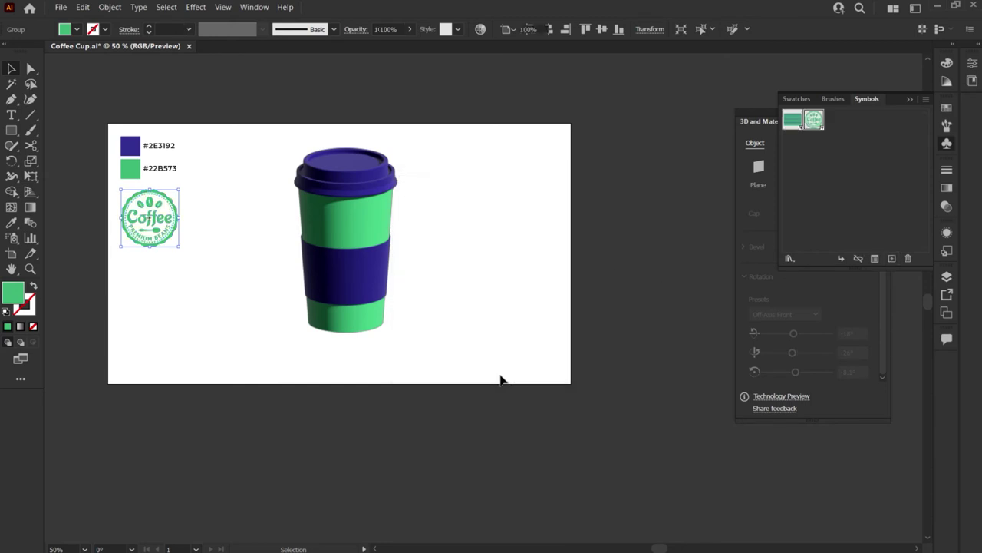
pyautogui.click(910, 99)
pyautogui.click(313, 202)
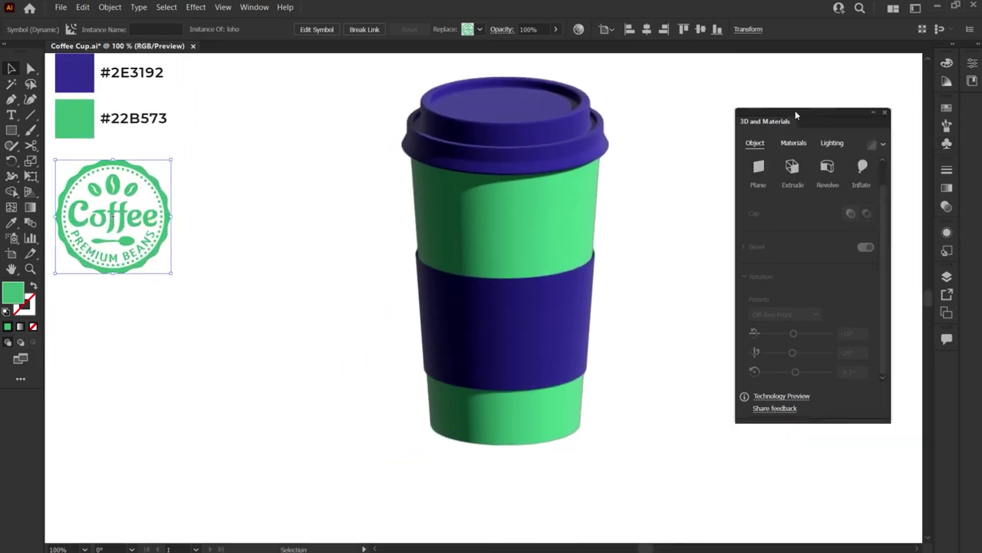
# Check the graphics available in the cup's 3D Materials settings
pyautogui.click(552, 195)
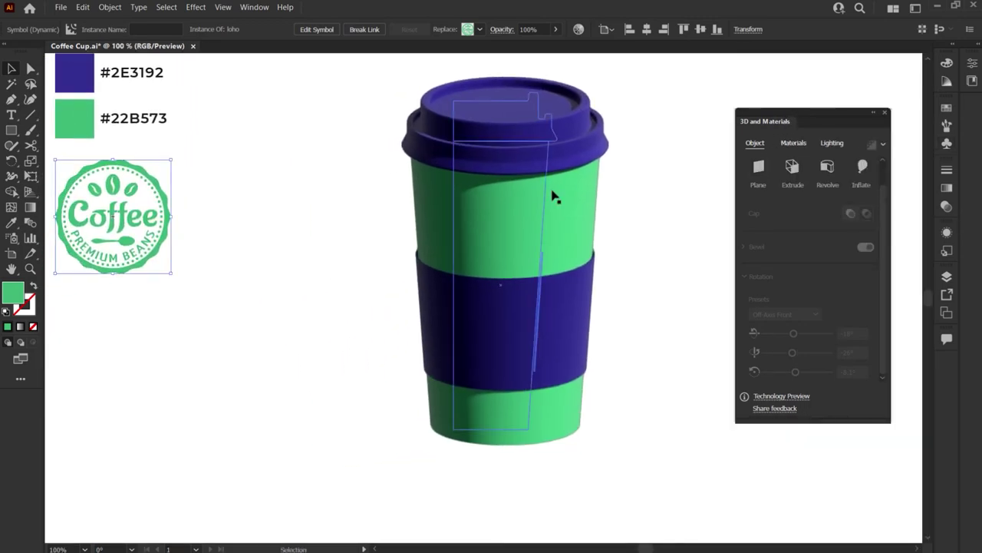
pyautogui.click(792, 144)
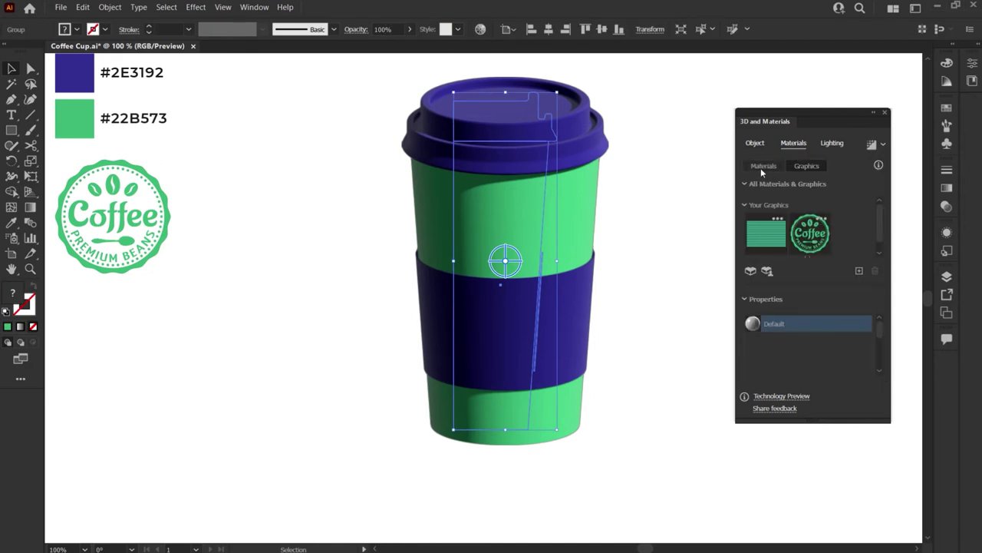
pyautogui.click(762, 166)
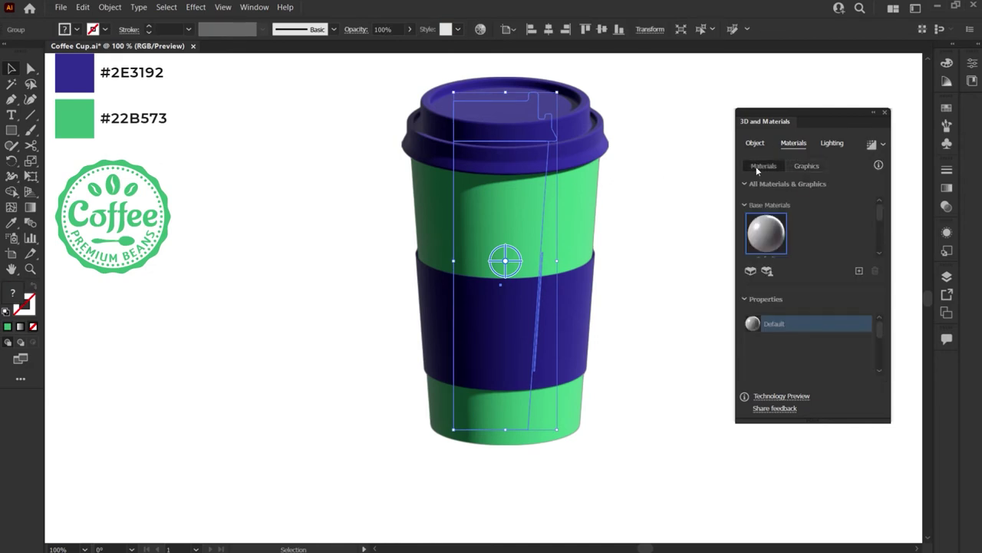
pyautogui.click(802, 165)
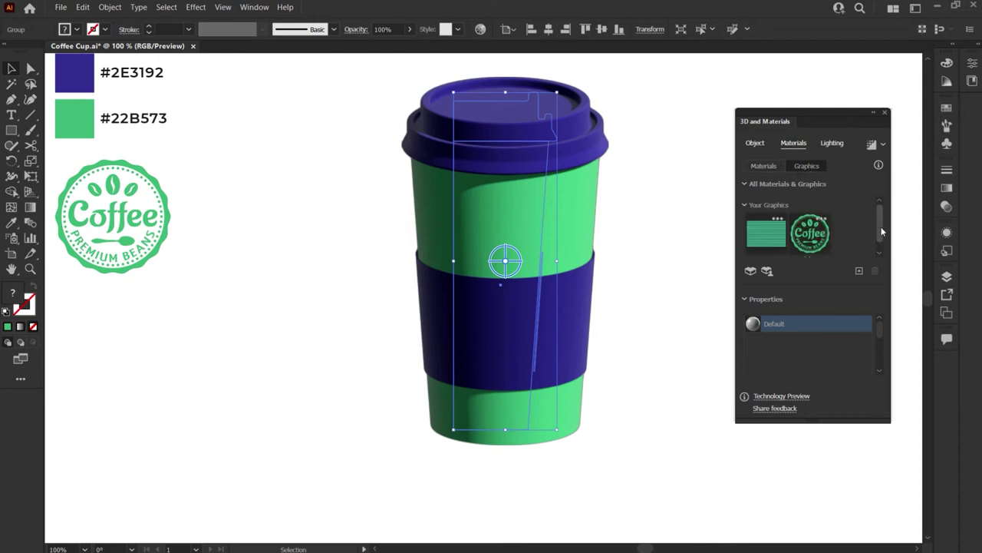
pyautogui.scroll(-1, 882, 231)
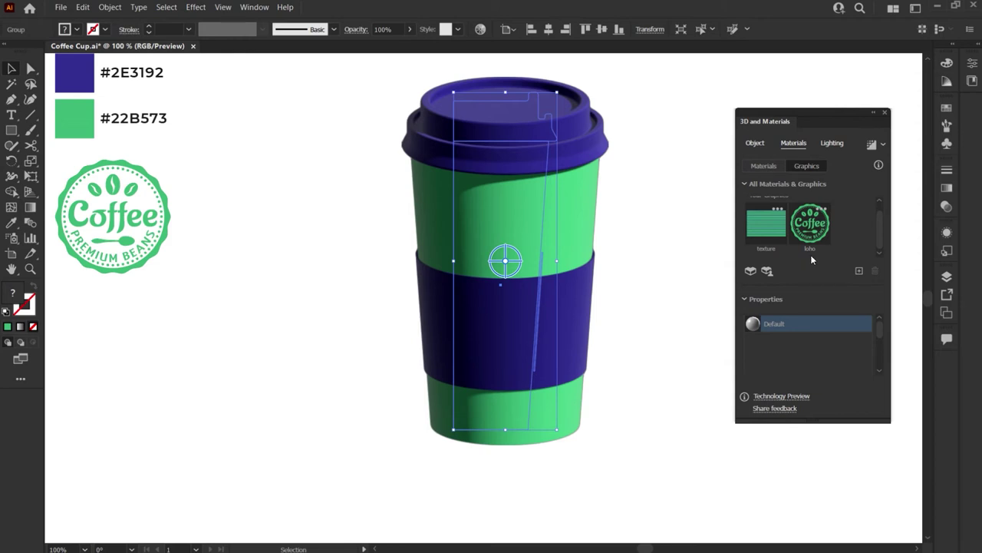
pyautogui.click(655, 208)
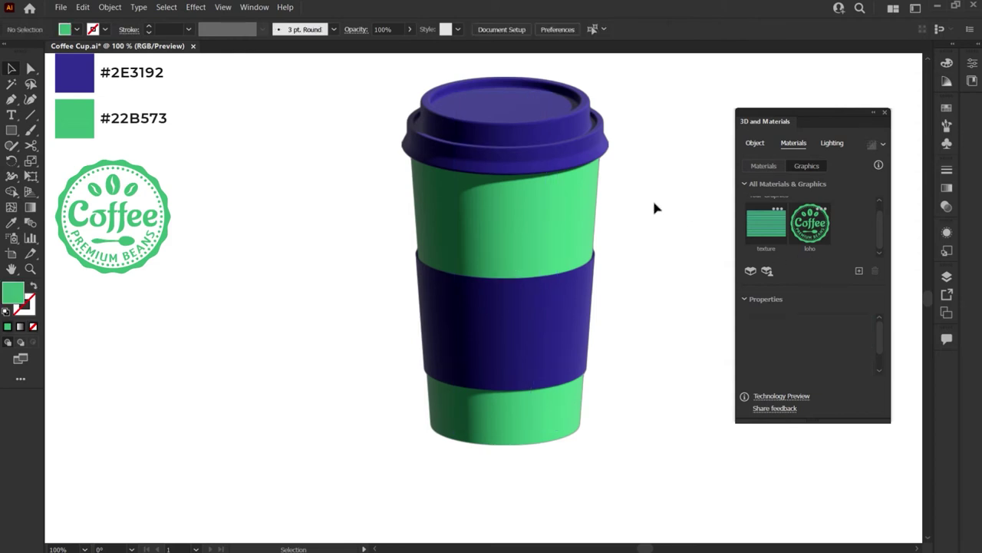
# Rename the logo symbol to 'logo' in the Symbols panel
pyautogui.click(947, 144)
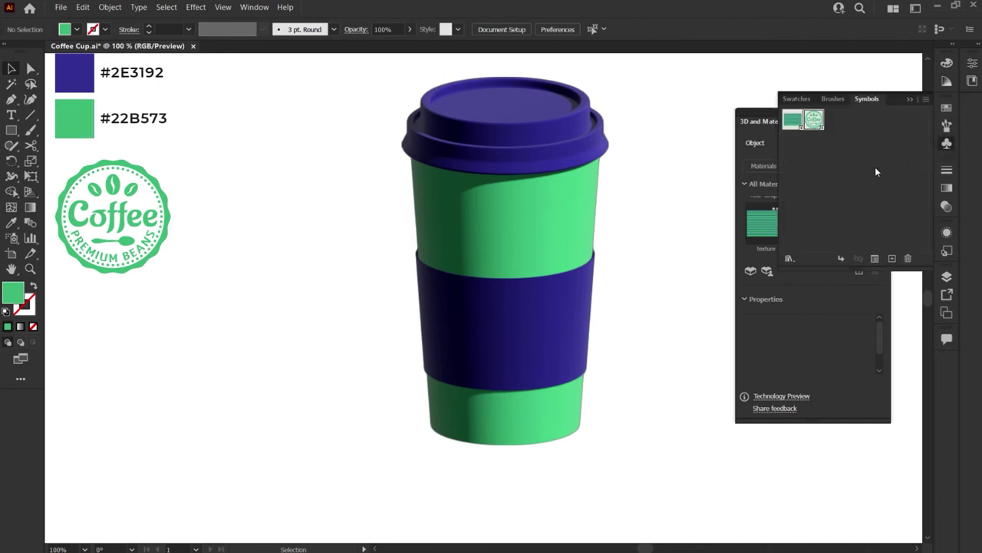
pyautogui.click(875, 258)
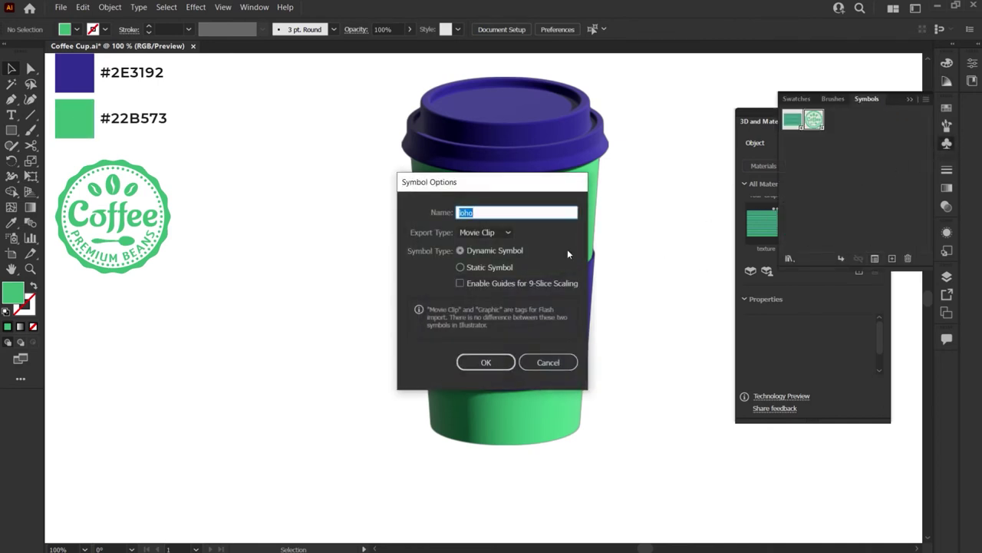
pyautogui.write('logo')
pyautogui.click(486, 362)
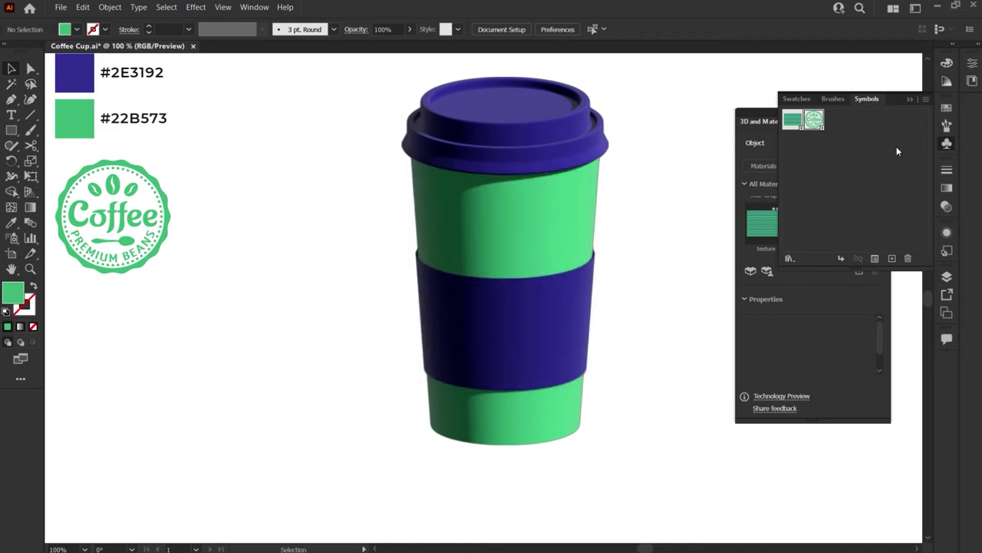
pyautogui.click(910, 99)
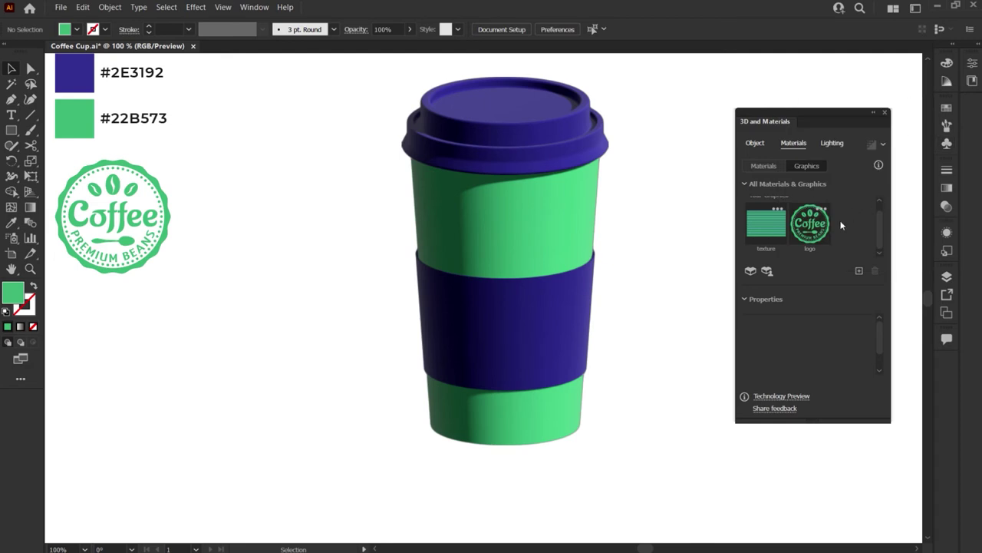
# Apply the texture graphic to the cup and rotate it 30°
pyautogui.click(538, 218)
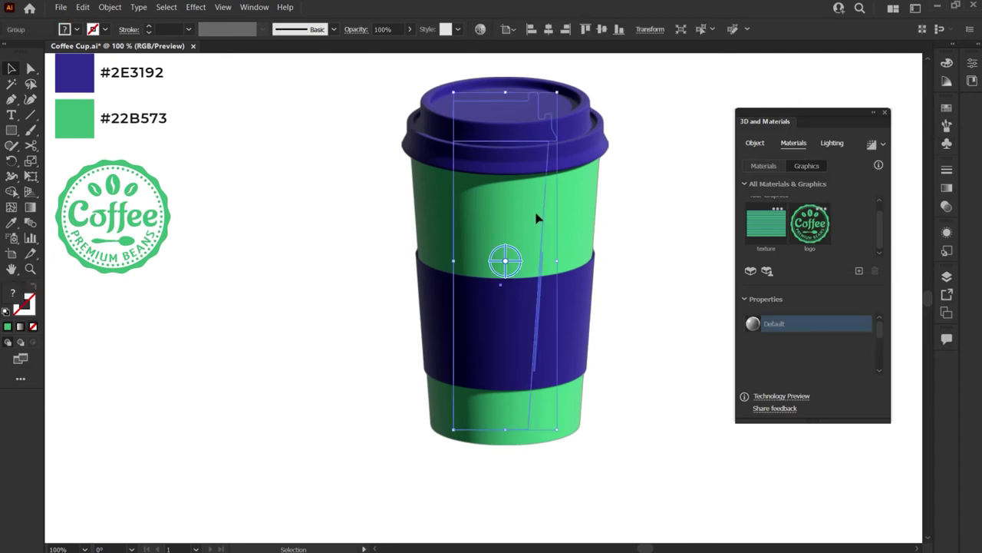
pyautogui.click(763, 227)
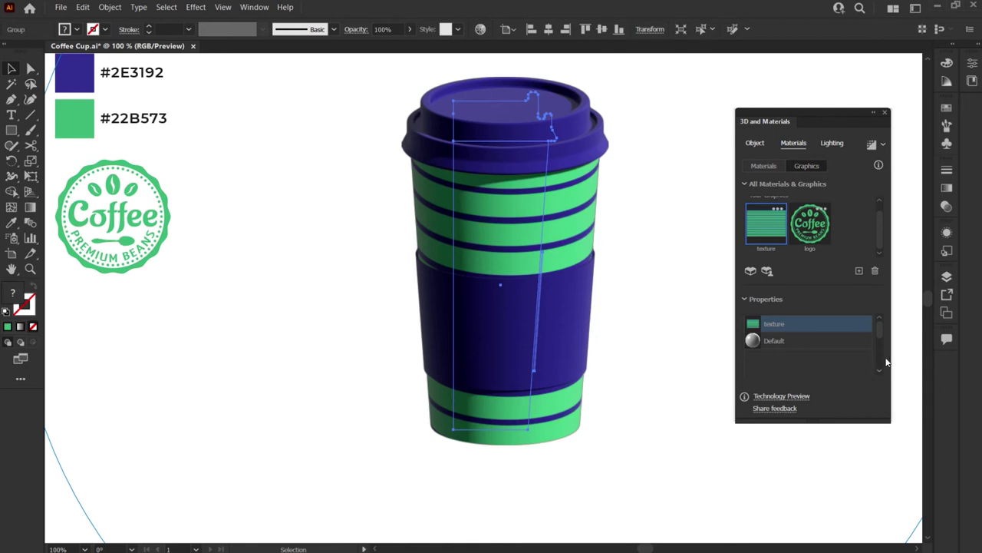
pyautogui.scroll(-3, 883, 344)
pyautogui.moveTo(884, 349); pyautogui.dragTo(883, 364)
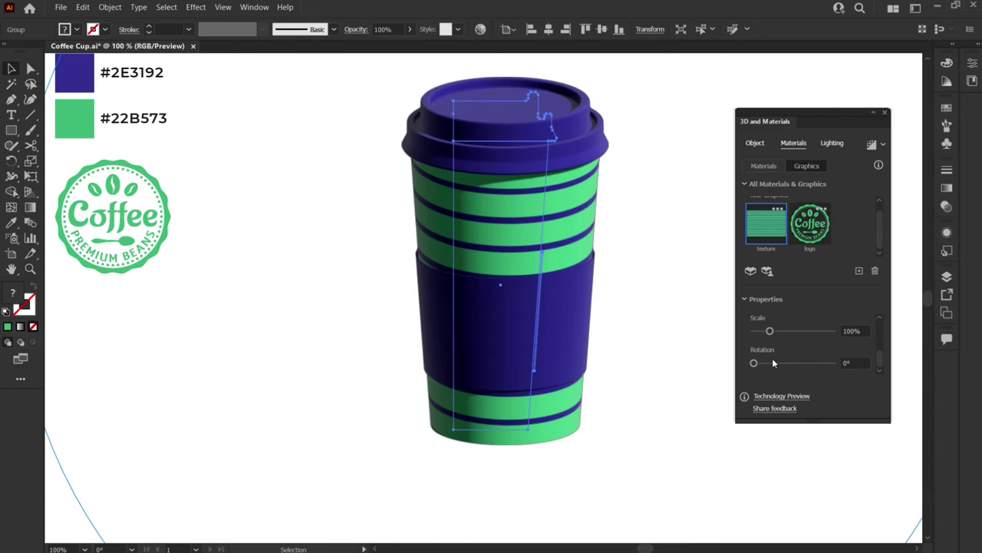
pyautogui.click(855, 362)
pyautogui.write('30')
pyautogui.press('Return')
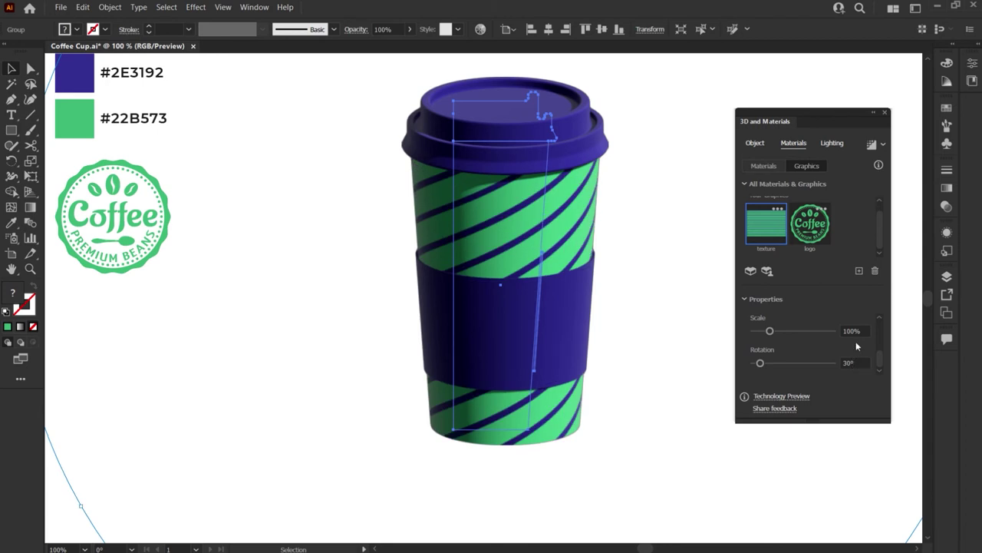
# Scale the cup's stripe texture to 90%
pyautogui.click(852, 330)
pyautogui.write('80')
pyautogui.press('Return')
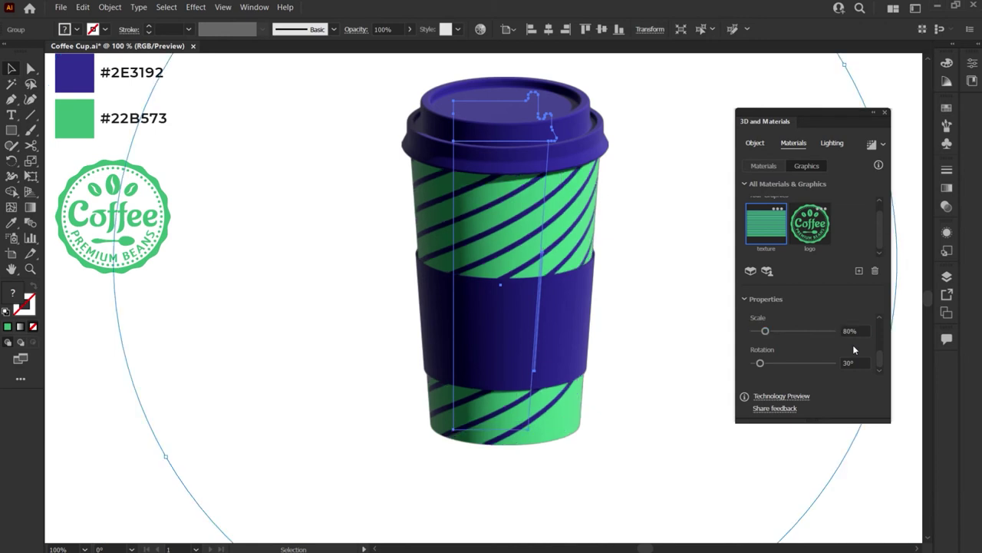
pyautogui.click(854, 333)
pyautogui.write('90')
pyautogui.press('Return')
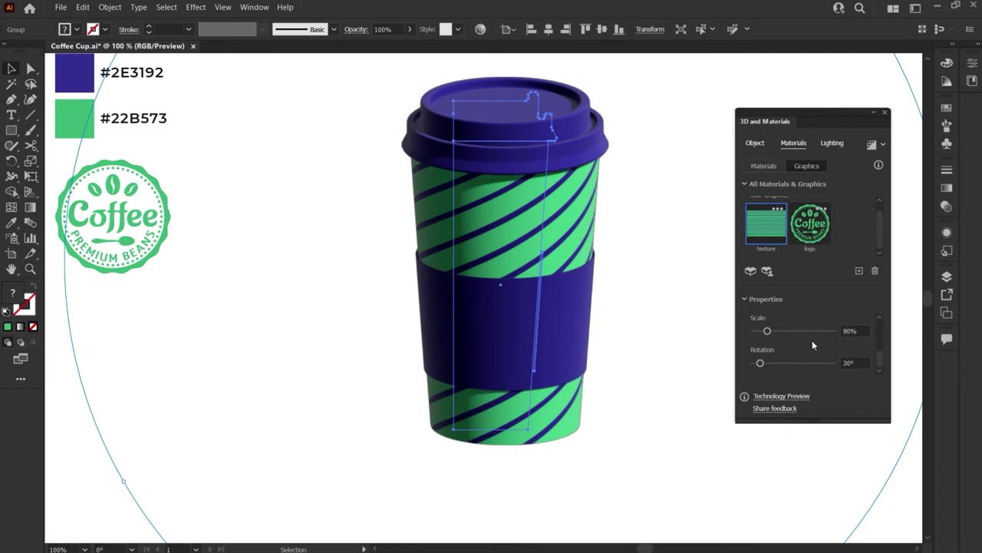
# Apply the logo graphic to the cup, position it on the purple sleeve and scale it to 80%
pyautogui.click(818, 222)
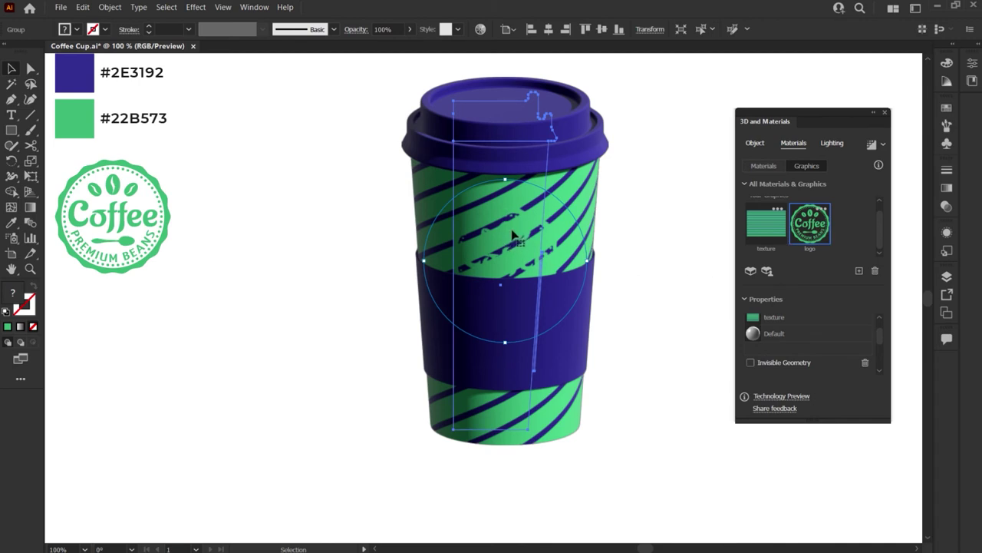
pyautogui.moveTo(512, 234); pyautogui.dragTo(519, 310)
pyautogui.moveTo(879, 334); pyautogui.dragTo(882, 373)
pyautogui.click(855, 331)
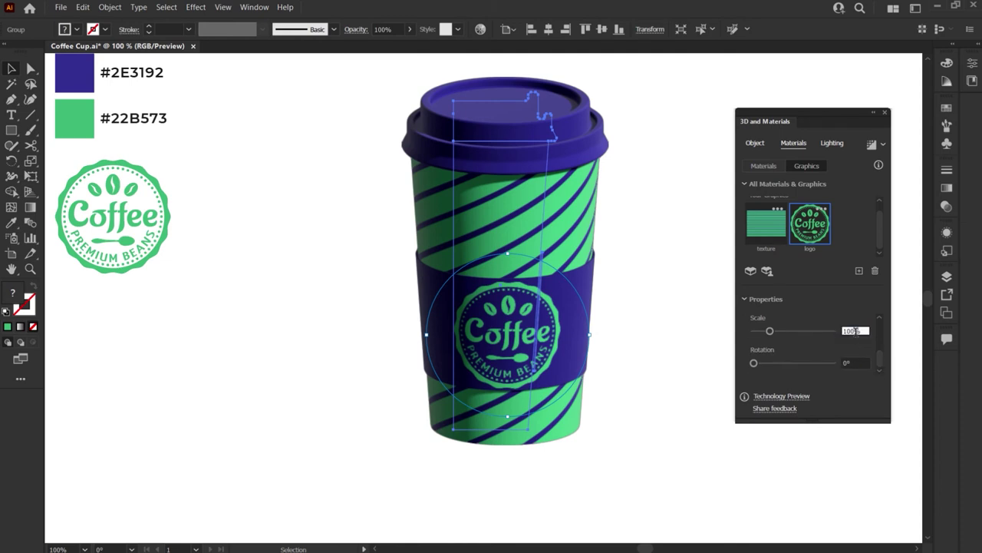
pyautogui.write('80')
pyautogui.press('Return')
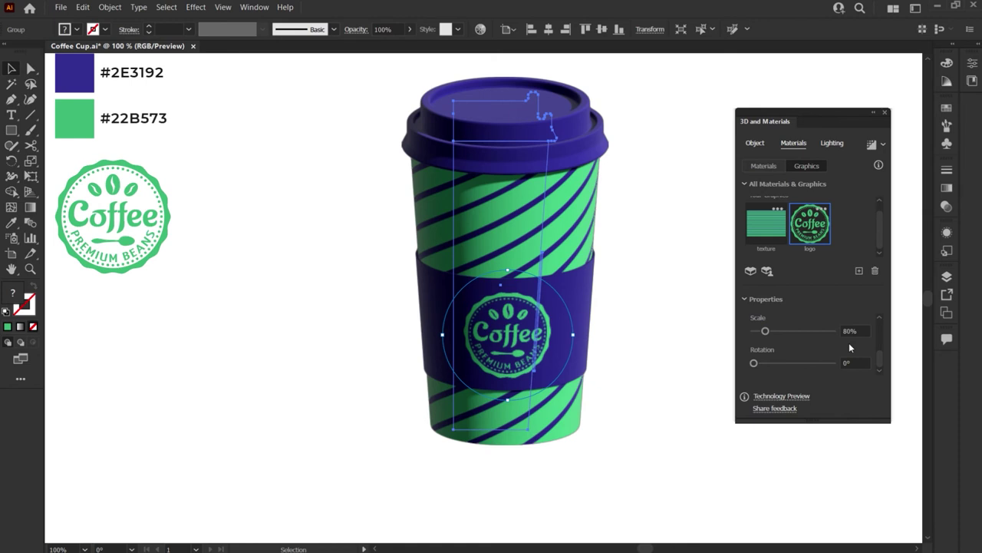
pyautogui.moveTo(515, 325); pyautogui.dragTo(509, 324)
pyautogui.click(657, 313)
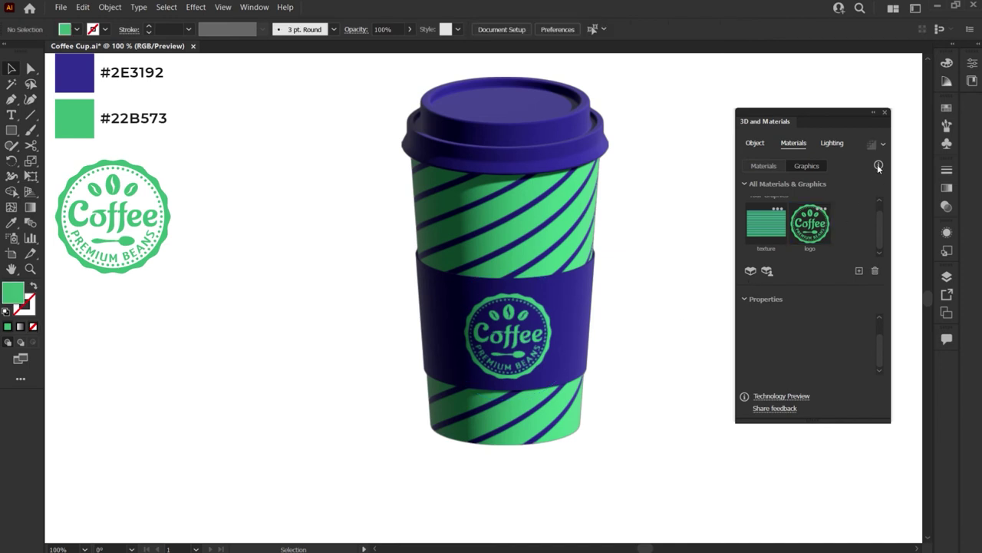
pyautogui.hotkey('ctrl', '0')
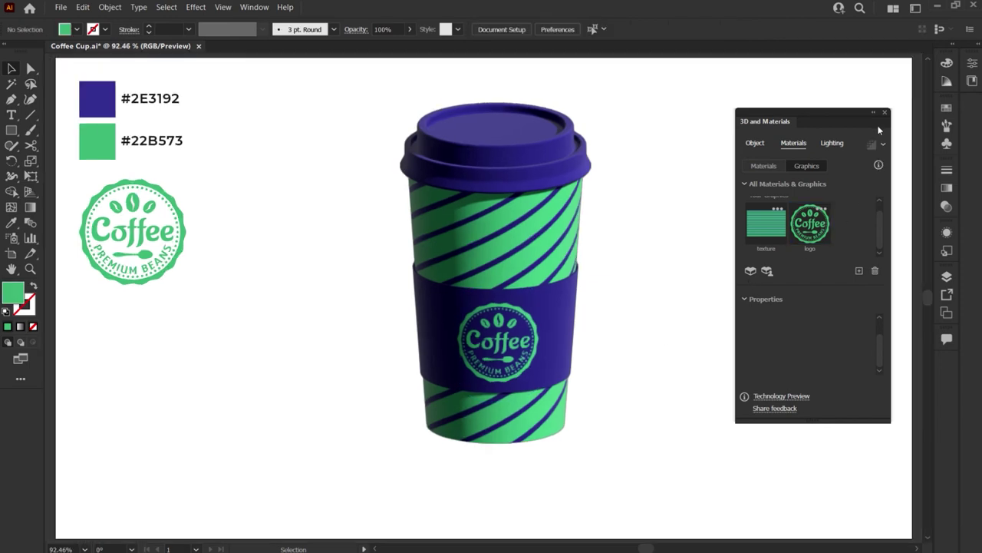
# Set the cup's default material to Roughness 0.2 and Metallic 0.2
pyautogui.click(535, 216)
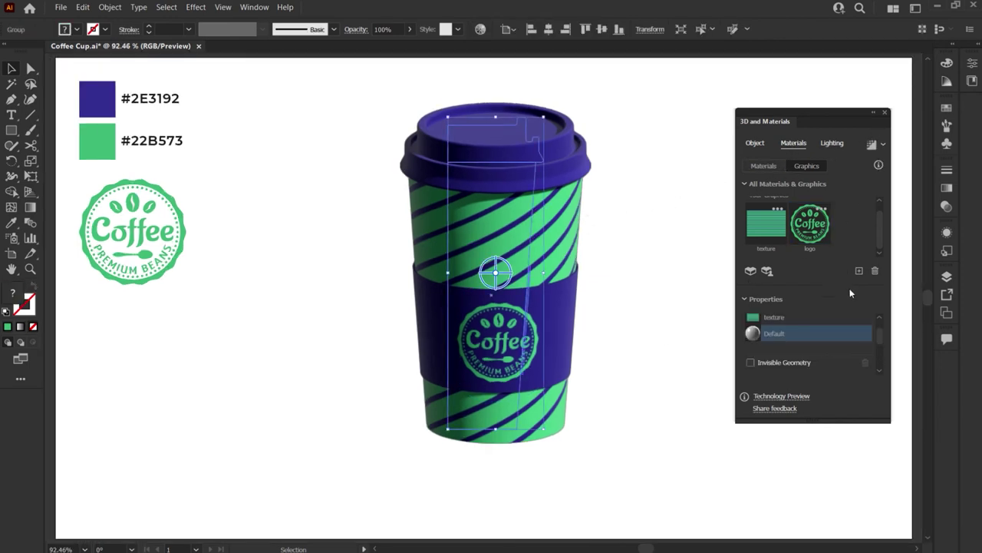
pyautogui.moveTo(879, 335); pyautogui.dragTo(881, 369)
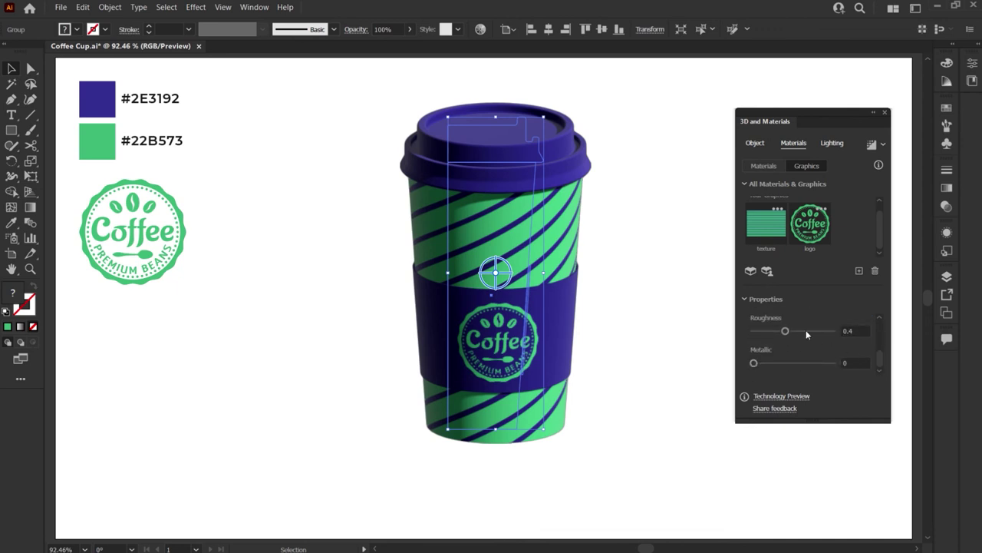
pyautogui.click(857, 332)
pyautogui.write('0.2')
pyautogui.press('Return')
pyautogui.click(856, 362)
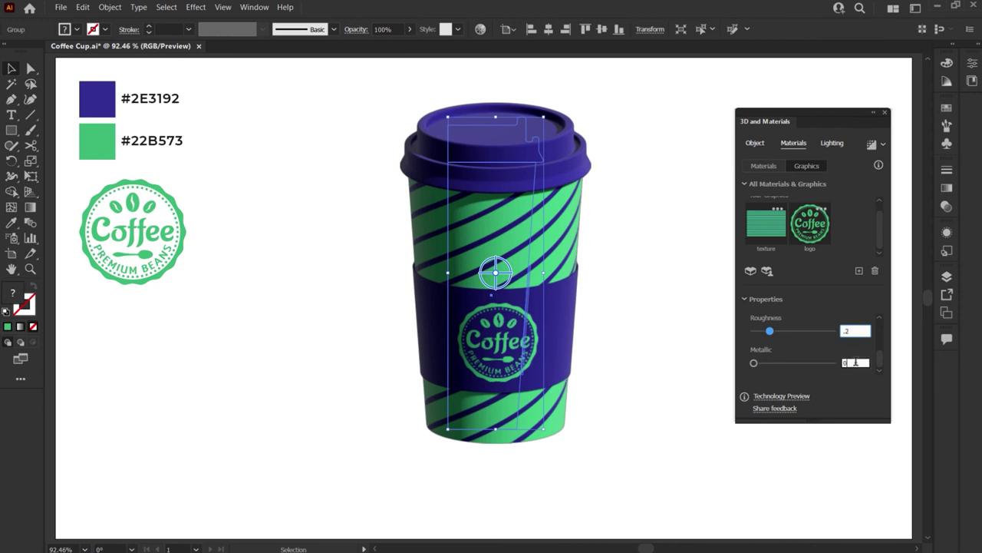
pyautogui.write('.2')
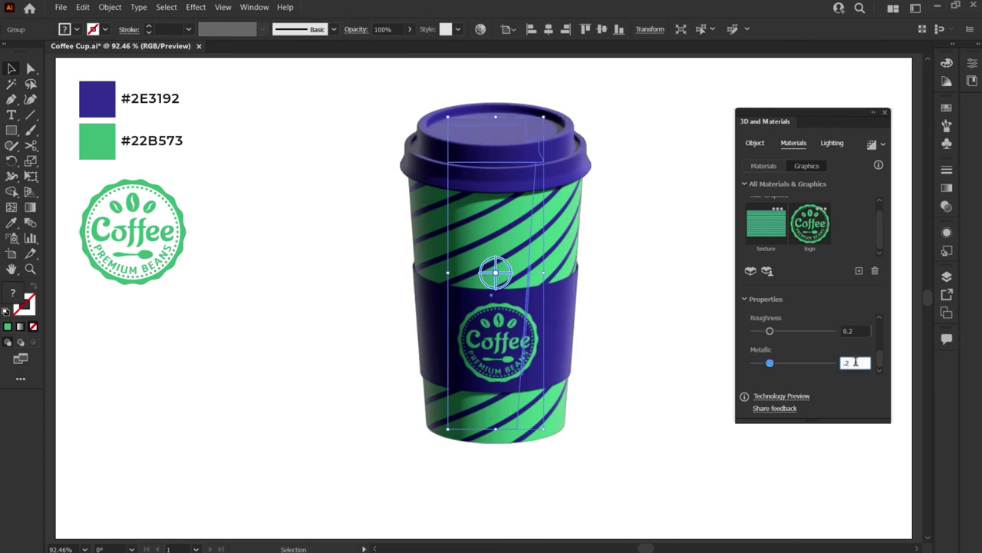
pyautogui.press('Return')
pyautogui.click(663, 259)
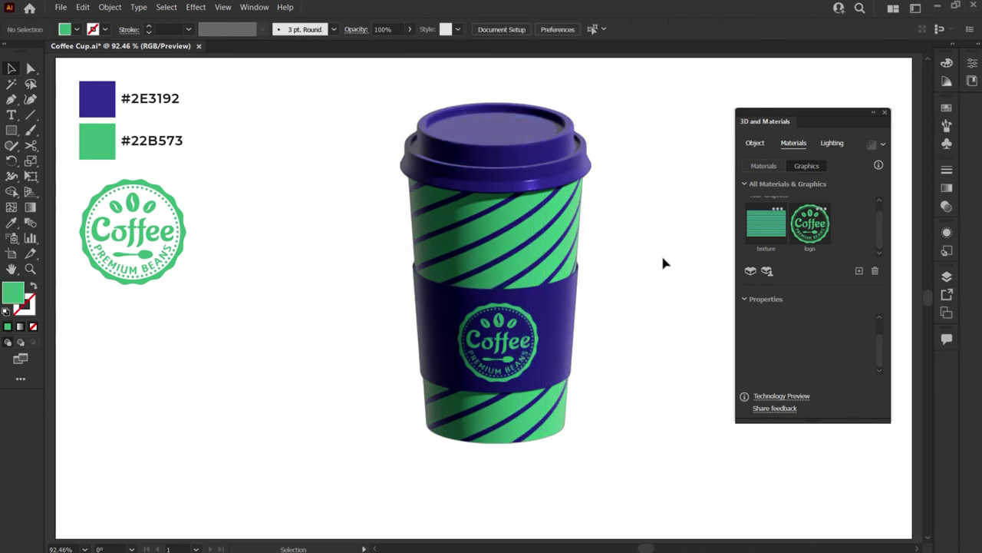
pyautogui.click(579, 196)
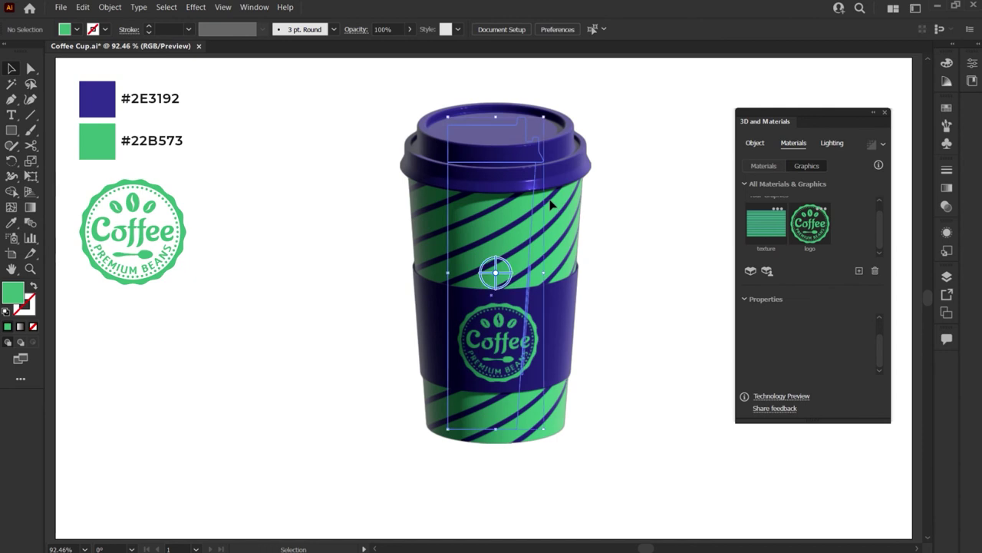
# Set the cup's light to 100% intensity, -8° rotation, 45° height and 75% softness
pyautogui.click(833, 143)
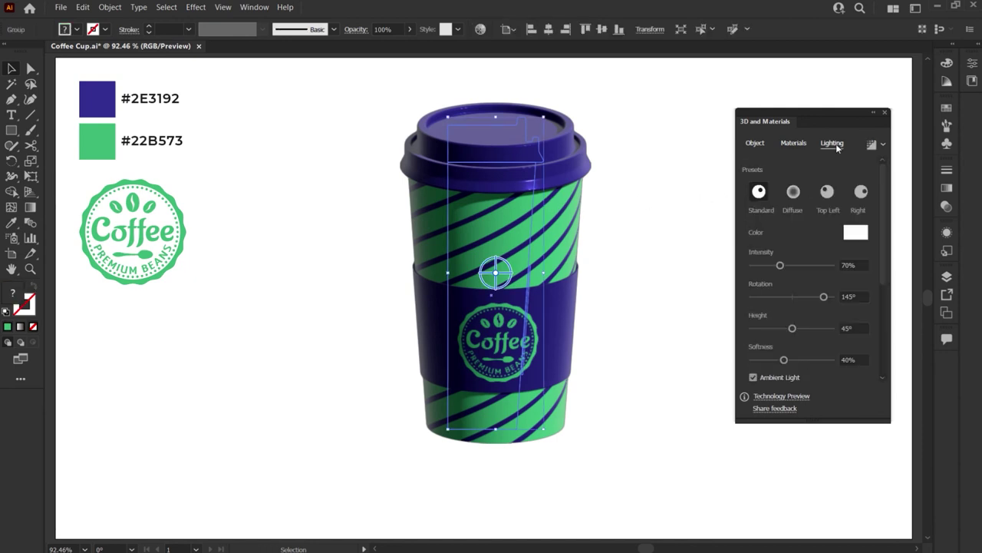
pyautogui.click(861, 265)
pyautogui.write('100')
pyautogui.press('Return')
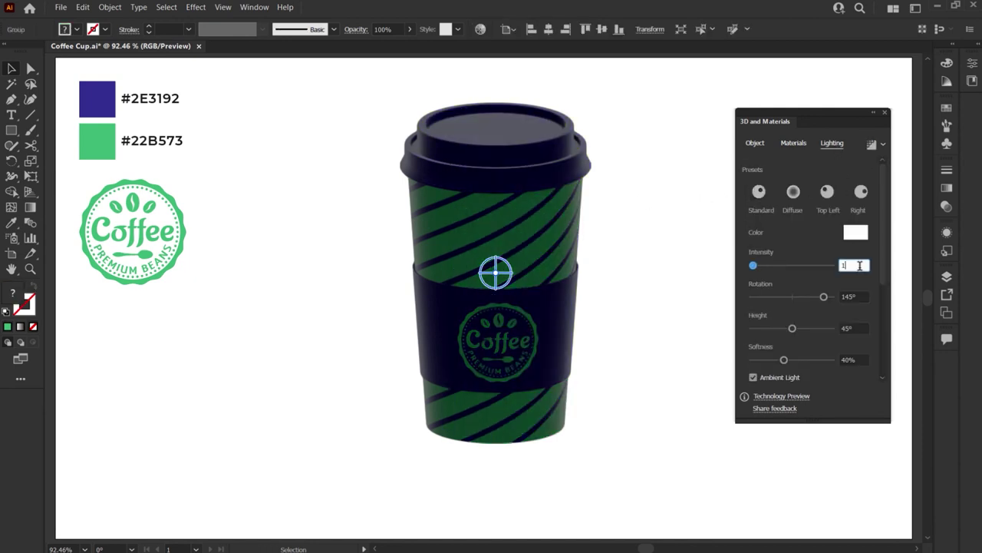
pyautogui.press('Tab')
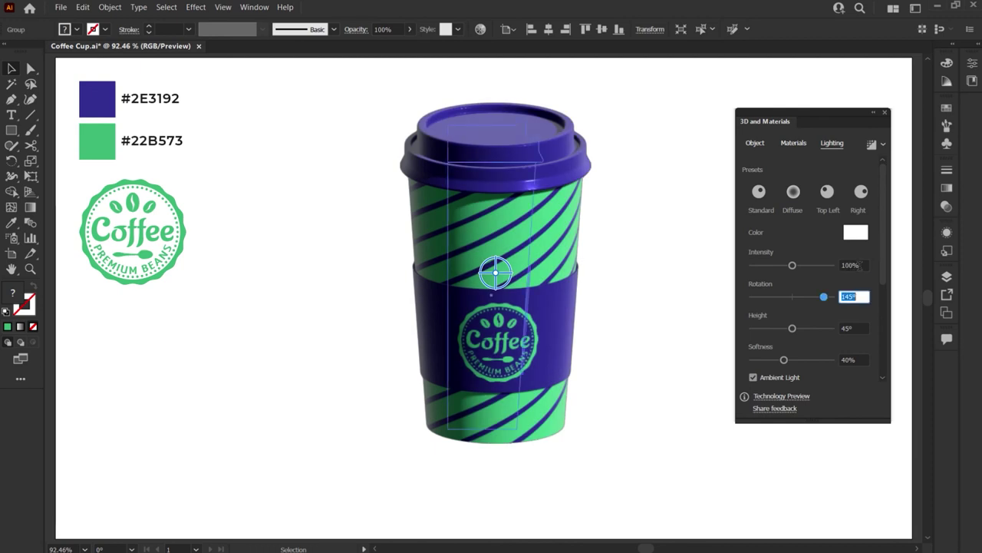
pyautogui.write('-8')
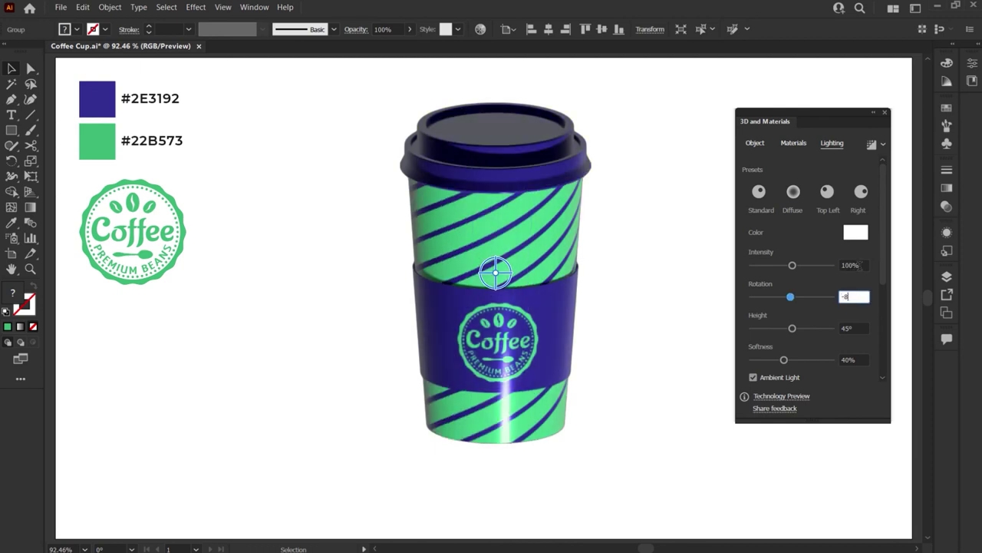
pyautogui.press('Tab')
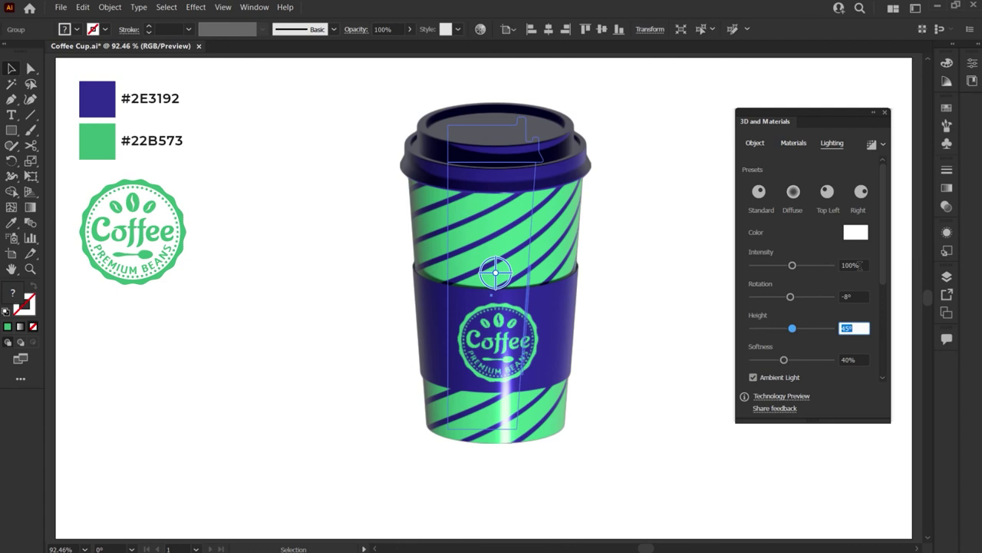
pyautogui.press('Tab')
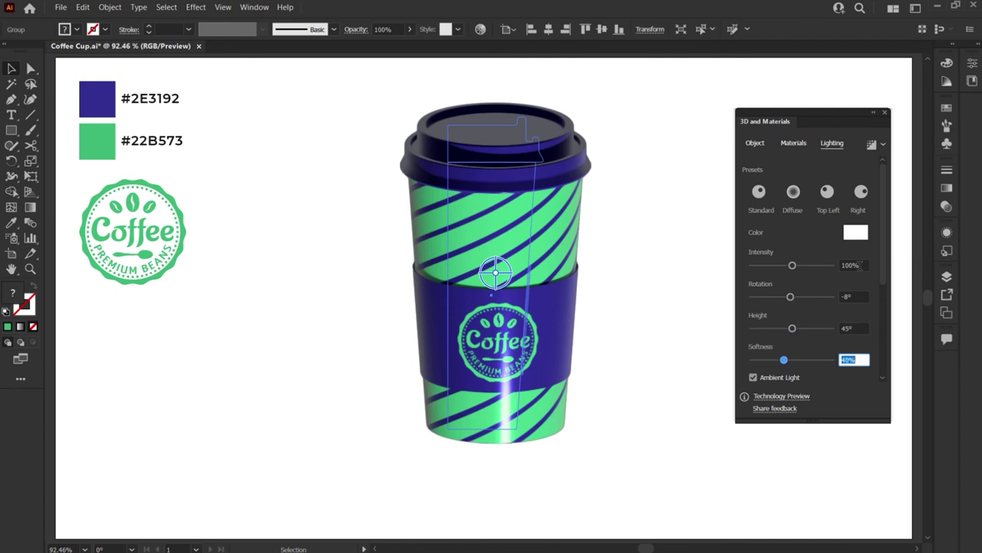
pyautogui.write('75')
pyautogui.press('Return')
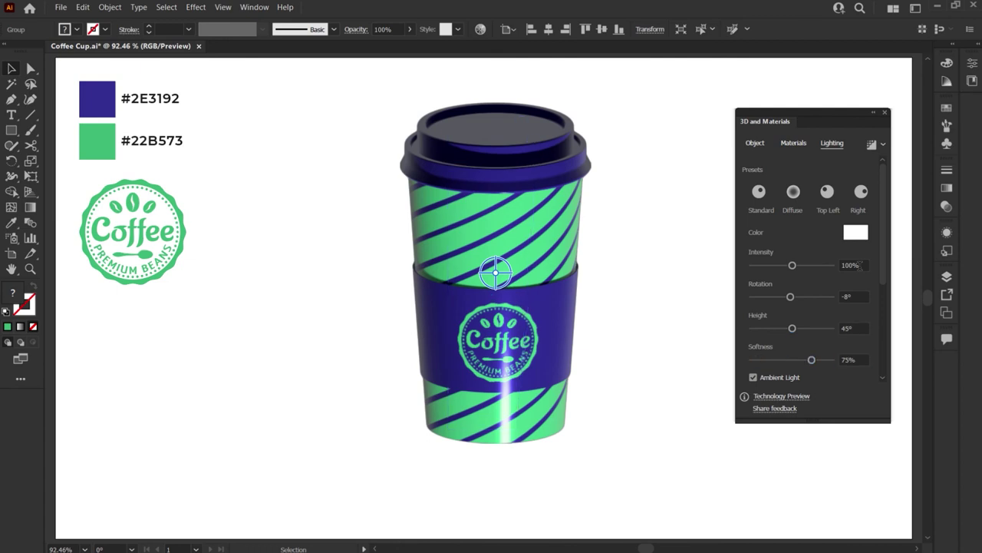
# Turn on the cup's shadow, positioned Below Object with shadow bounds at 400%
pyautogui.moveTo(881, 275); pyautogui.dragTo(882, 373)
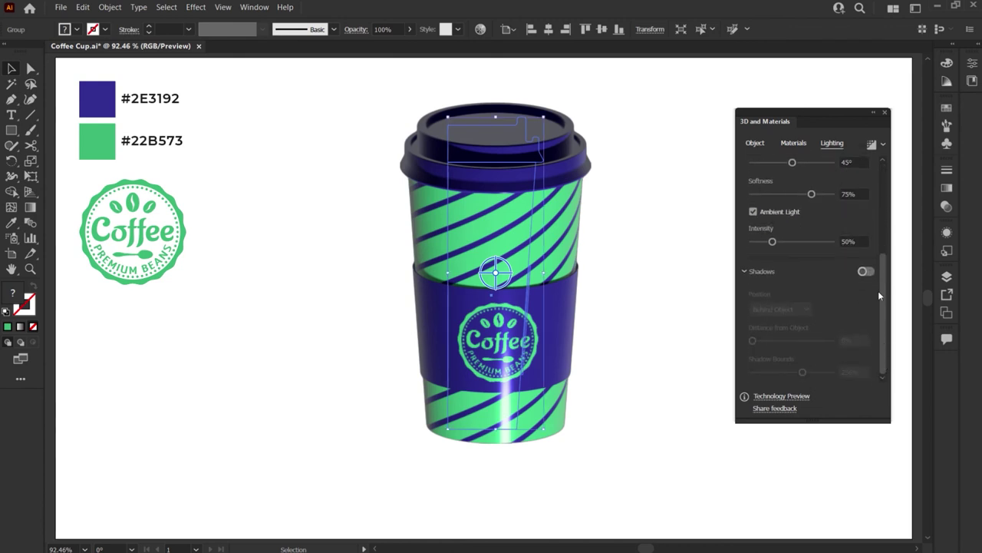
pyautogui.click(867, 241)
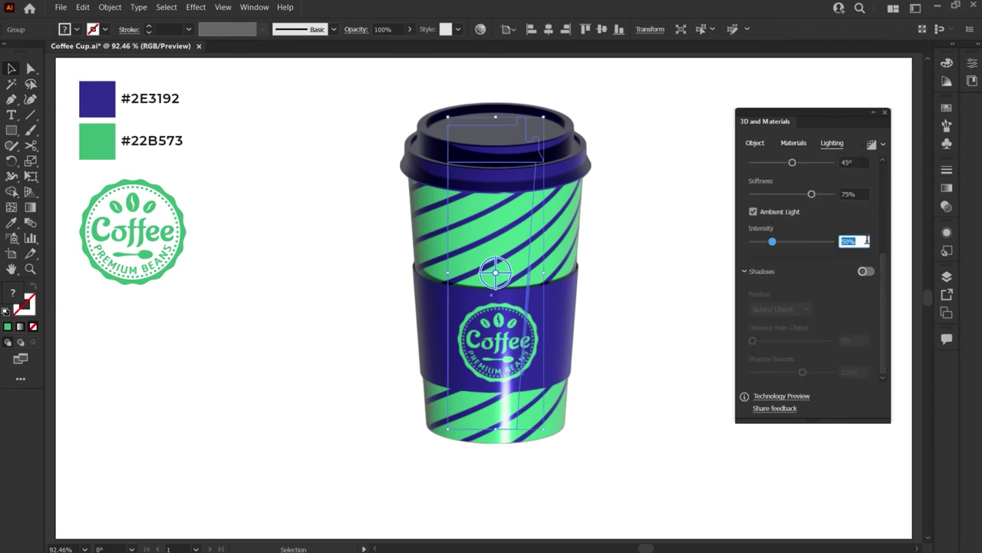
pyautogui.click(866, 271)
pyautogui.click(801, 310)
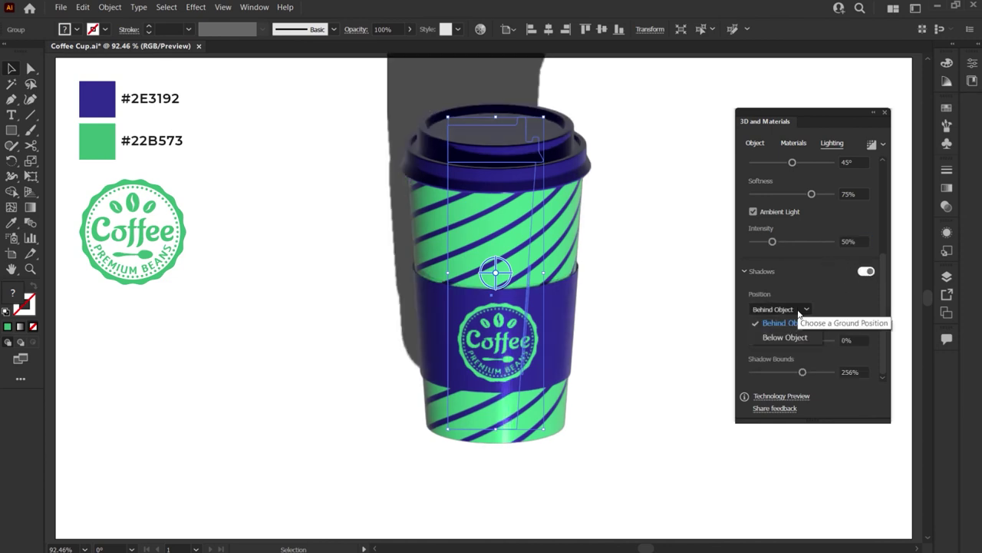
pyautogui.click(798, 336)
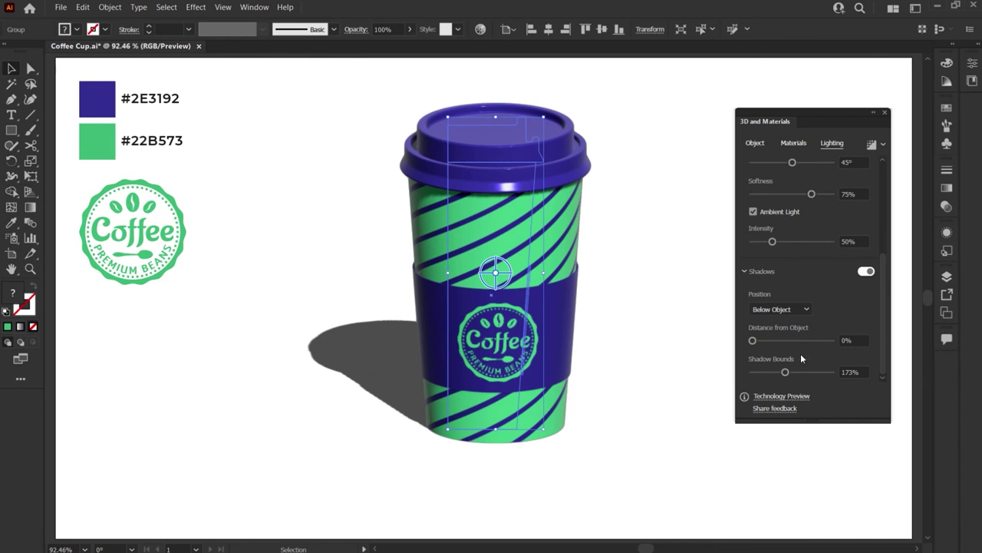
pyautogui.moveTo(785, 374); pyautogui.dragTo(842, 373)
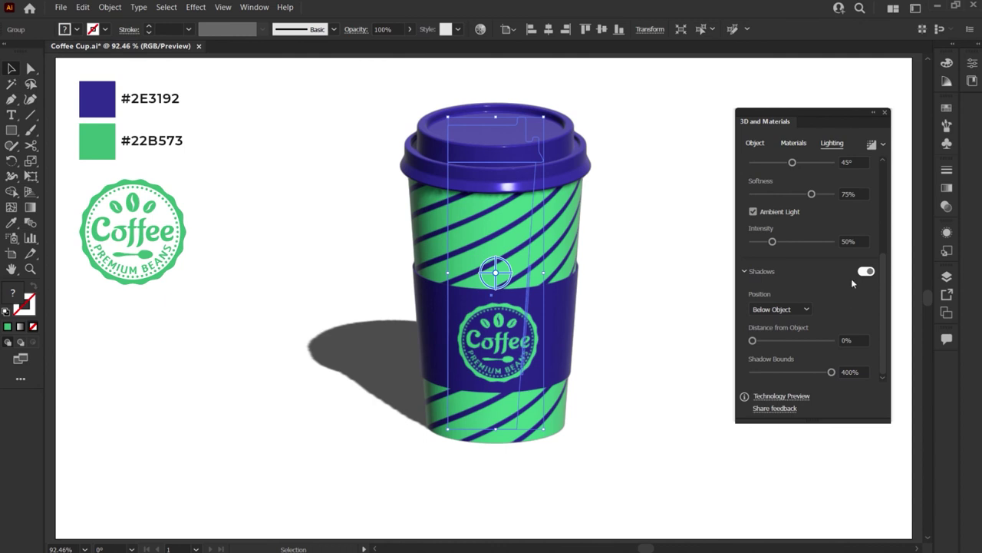
pyautogui.click(883, 145)
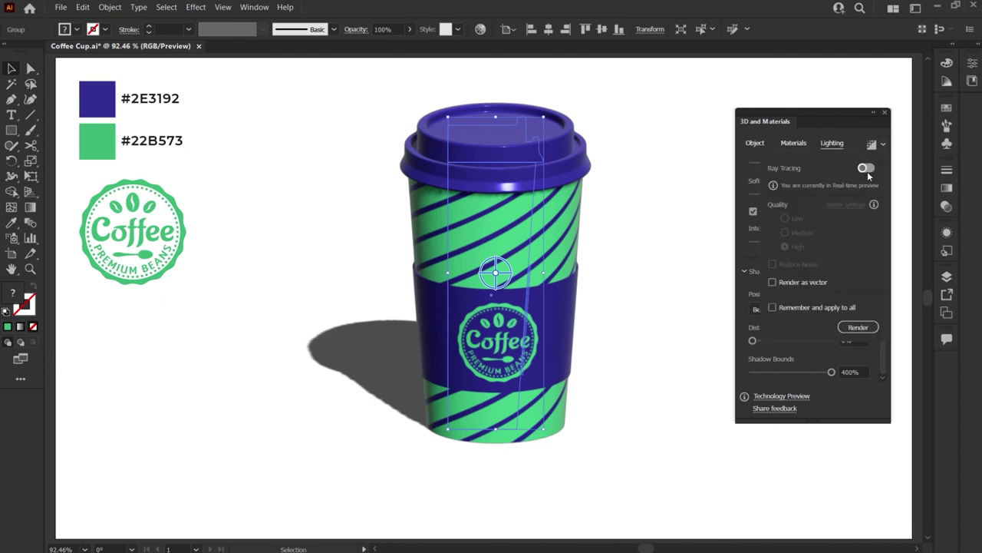
# Render the cup with ray tracing at High quality with Reduce Noise, then deselect it to view the soft shadow
pyautogui.click(867, 169)
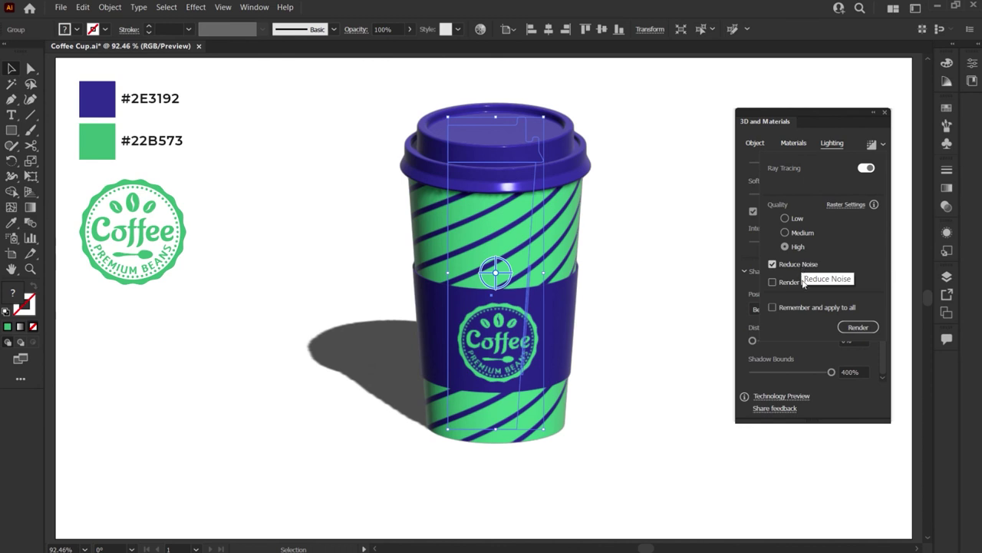
pyautogui.click(858, 327)
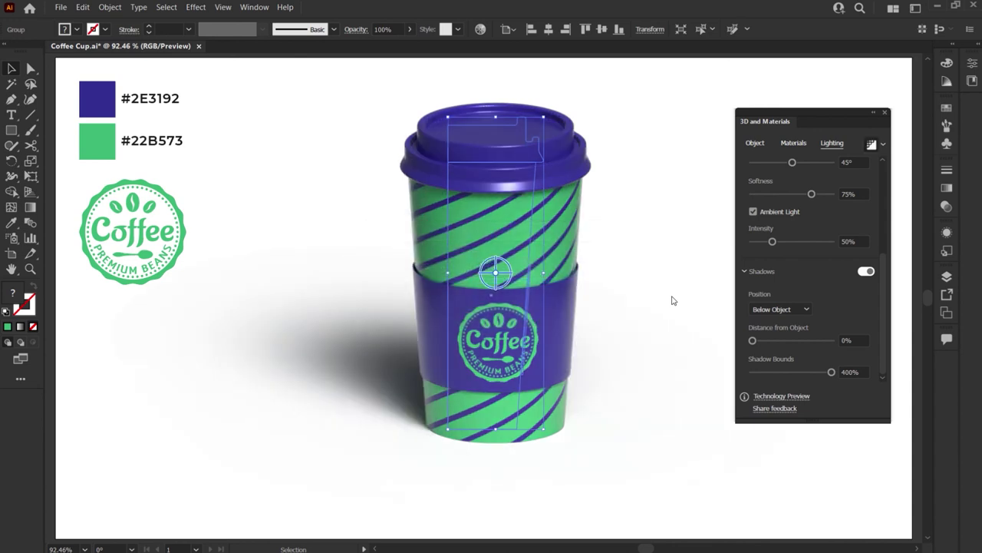
pyautogui.click(665, 89)
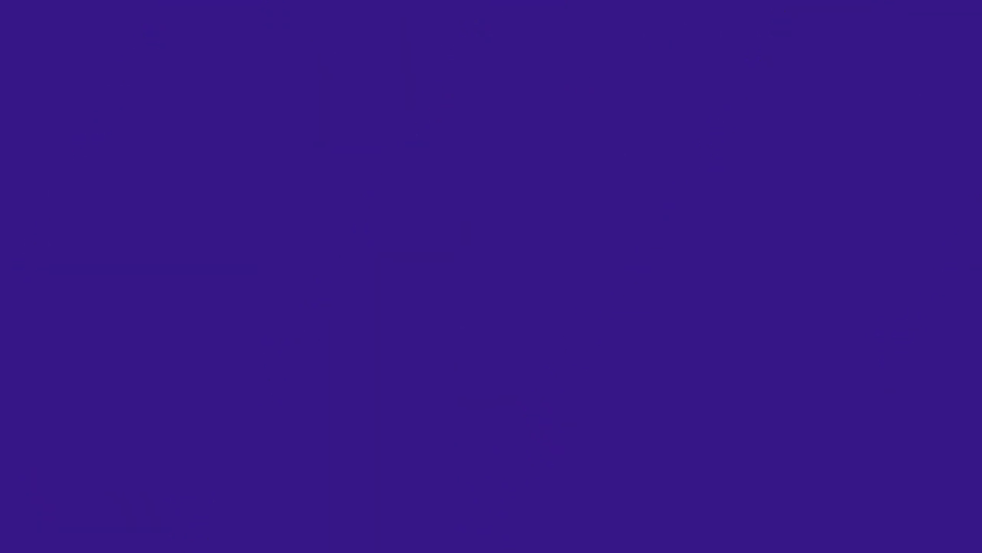